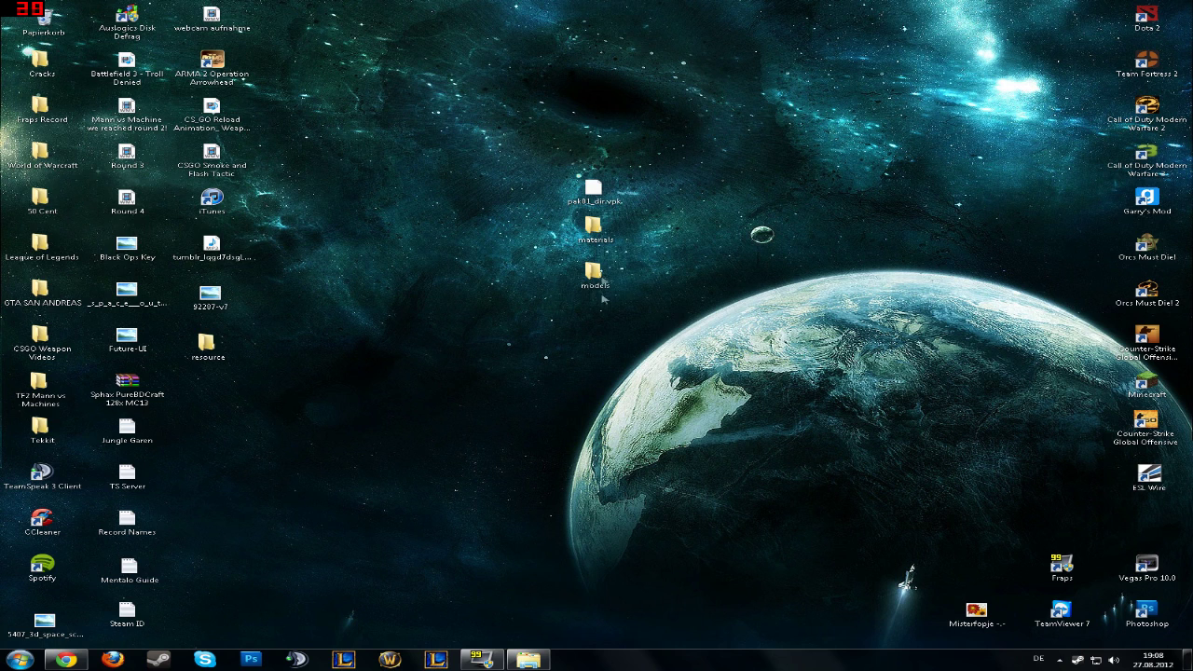
- Separate the skin files on the desktop, moving the materials and models folders beside pak01_dir.vpk
{"action": "left_click_drag", "start_coordinate": [668, 358], "coordinate": [541, 228]}
{"action": "left_click_drag", "start_coordinate": [592, 231], "coordinate": [657, 198]}
{"action": "left_click_drag", "start_coordinate": [618, 140], "coordinate": [731, 280]}
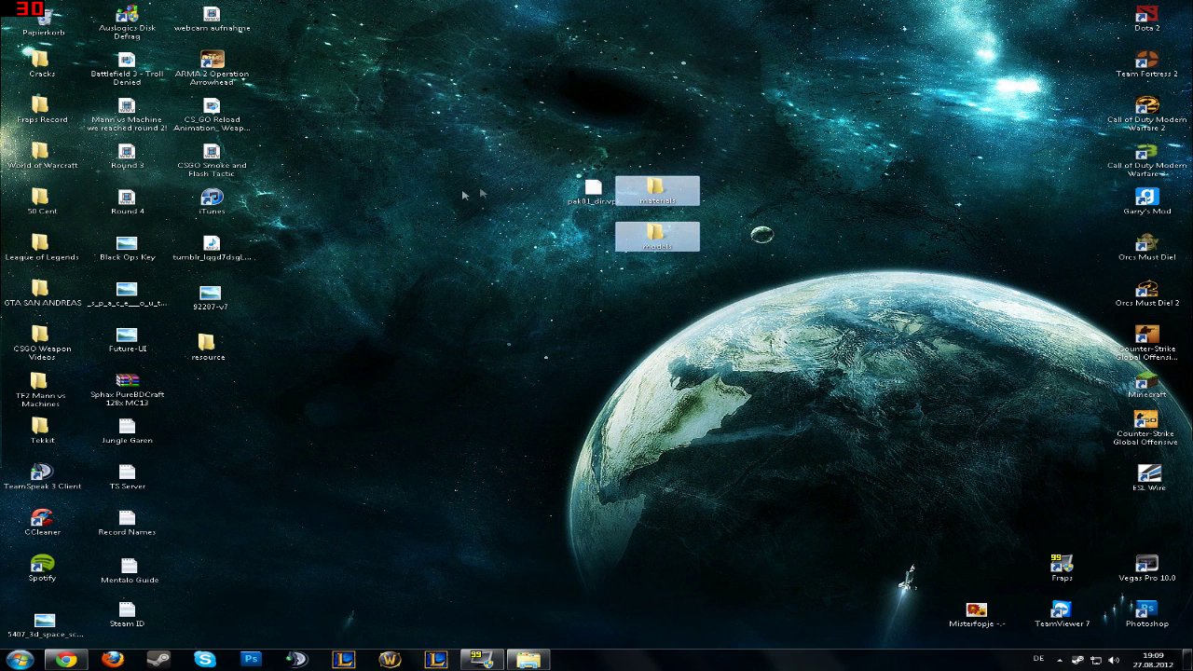
{"action": "left_click", "coordinate": [493, 128]}
{"action": "left_click_drag", "start_coordinate": [596, 190], "coordinate": [580, 189]}
{"action": "left_click", "coordinate": [670, 354]}
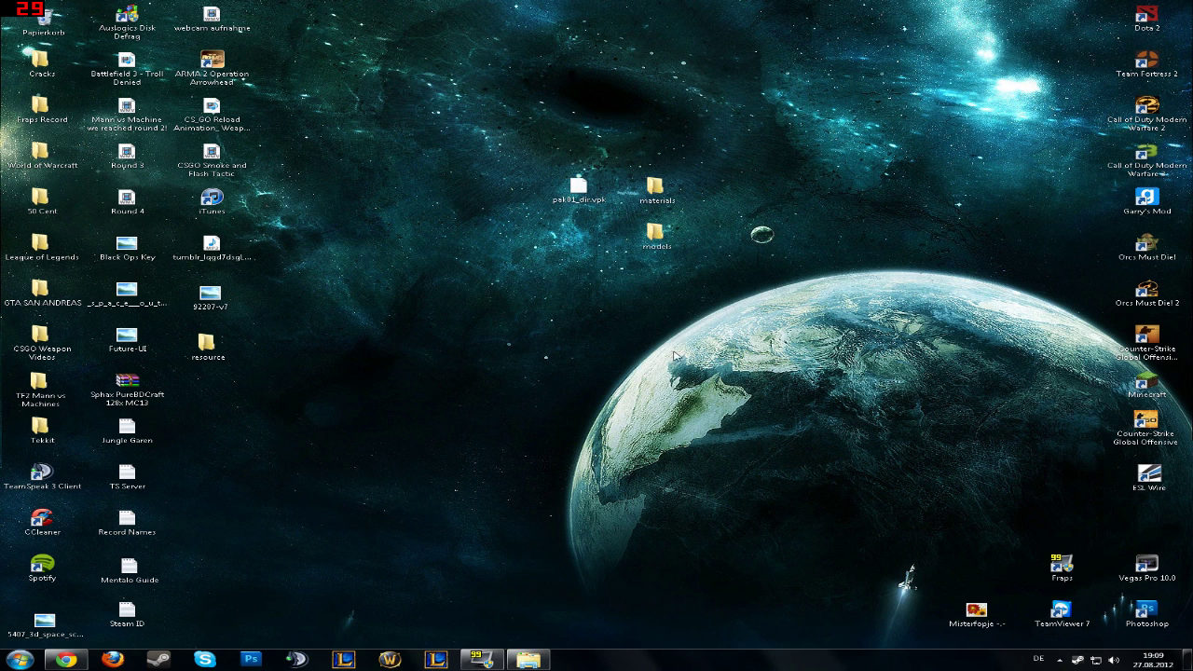
{"action": "right_click", "coordinate": [618, 349]}
{"action": "left_click_drag", "start_coordinate": [756, 290], "coordinate": [620, 165]}
{"action": "left_click_drag", "start_coordinate": [608, 133], "coordinate": [762, 260]}
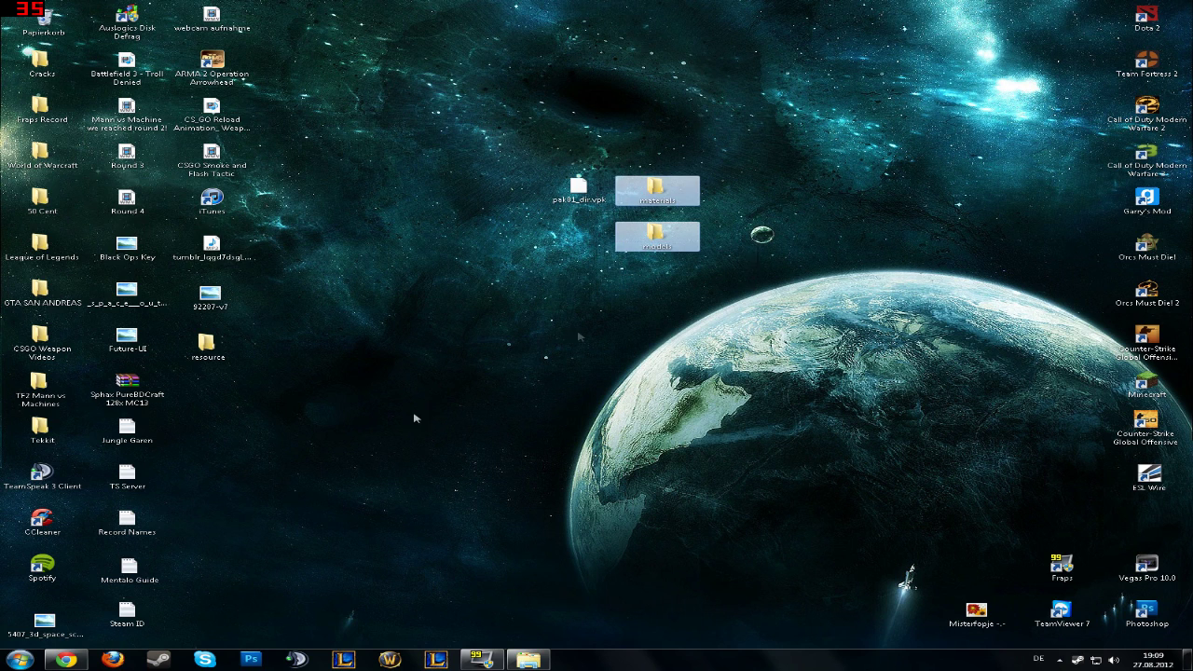
{"action": "left_click", "coordinate": [416, 419]}
- Switch to Chrome and examine the title and description of the FN FAL Animations page on GameBanana
{"action": "left_click", "coordinate": [65, 659]}
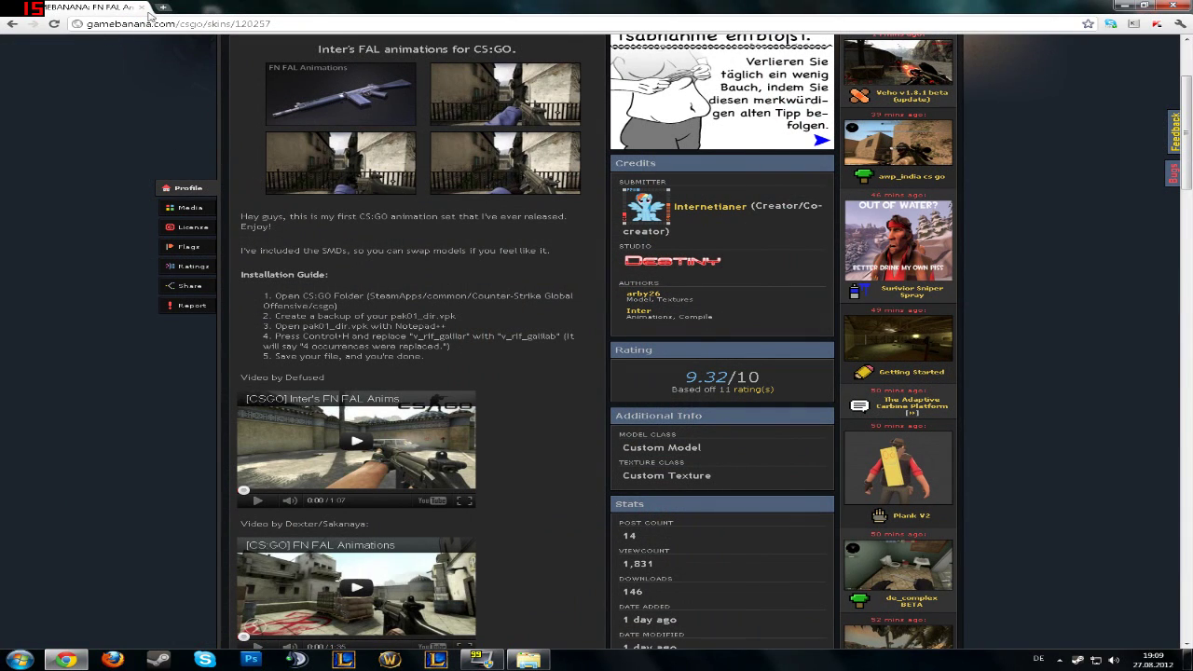
{"action": "scroll", "coordinate": [343, 239], "scroll_direction": "up", "scroll_amount": 3}
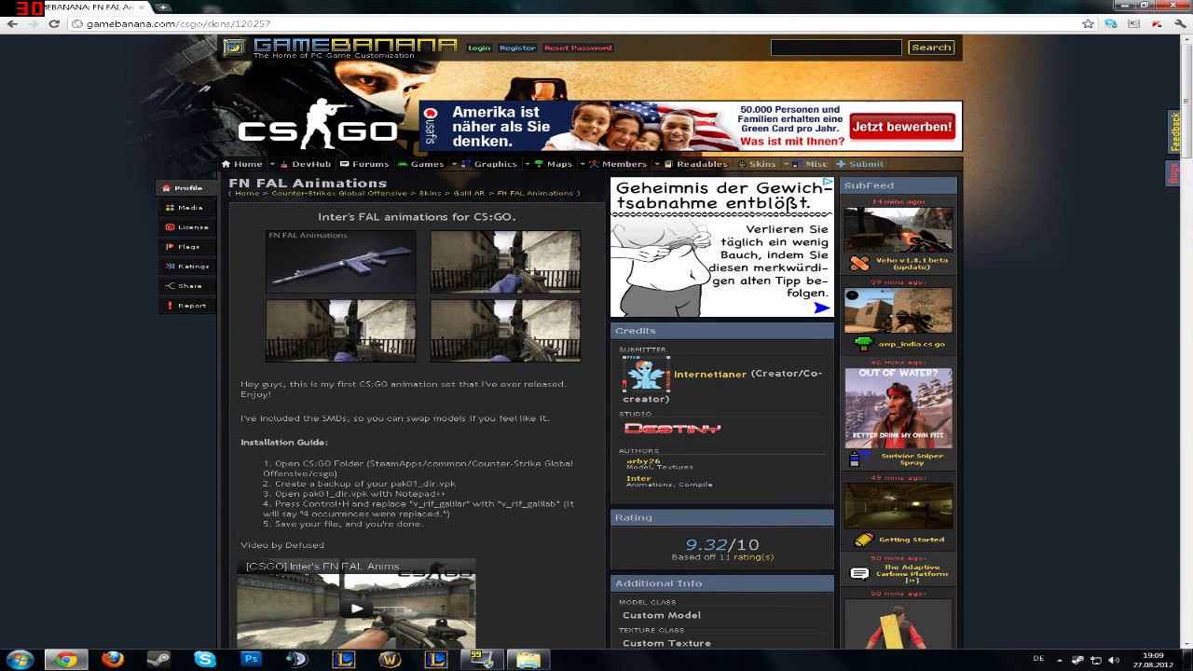
{"action": "triple_click", "coordinate": [257, 394]}
{"action": "right_click", "coordinate": [284, 403]}
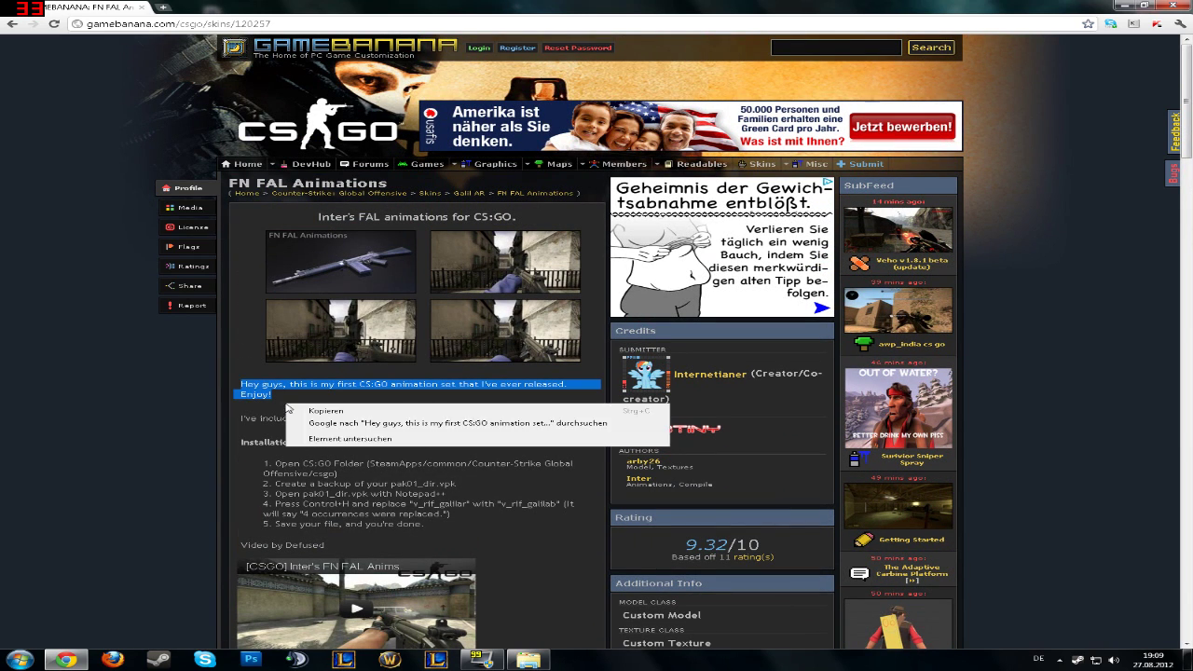
{"action": "left_click", "coordinate": [307, 412]}
{"action": "left_click_drag", "start_coordinate": [274, 401], "coordinate": [307, 396]}
{"action": "left_click", "coordinate": [296, 401]}
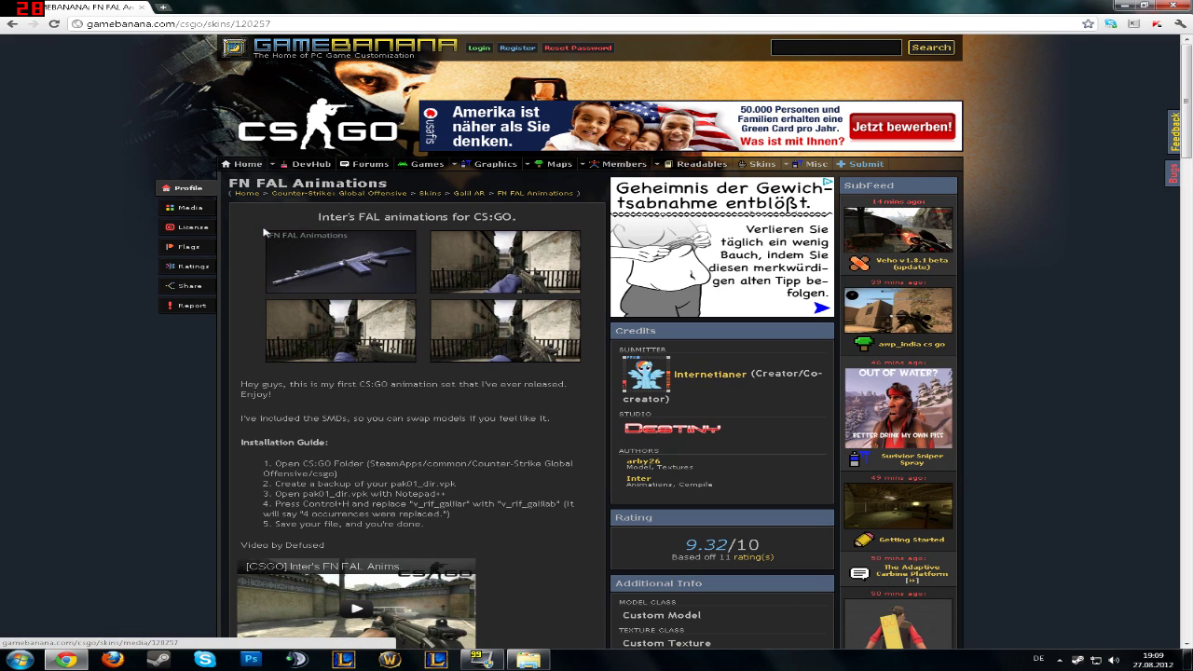
{"action": "mouse_move", "coordinate": [318, 218]}
{"action": "left_mouse_down"}
{"action": "mouse_move", "coordinate": [528, 222]}
{"action": "mouse_move", "coordinate": [317, 218]}
{"action": "left_mouse_up"}
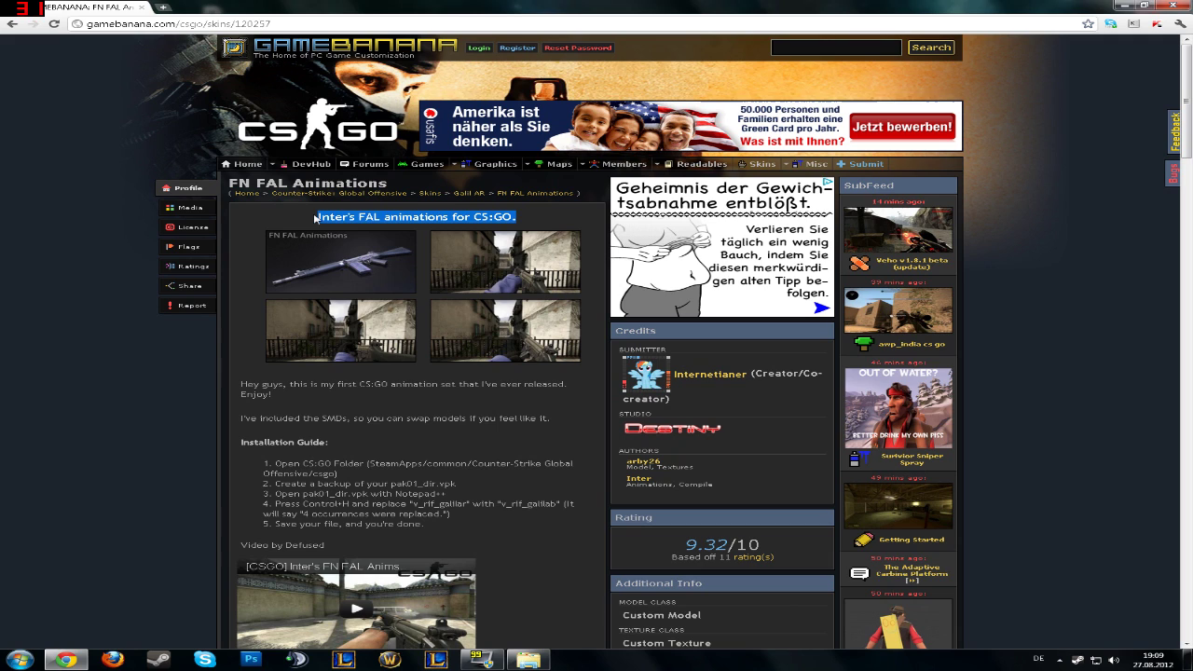
{"action": "left_click", "coordinate": [505, 227]}
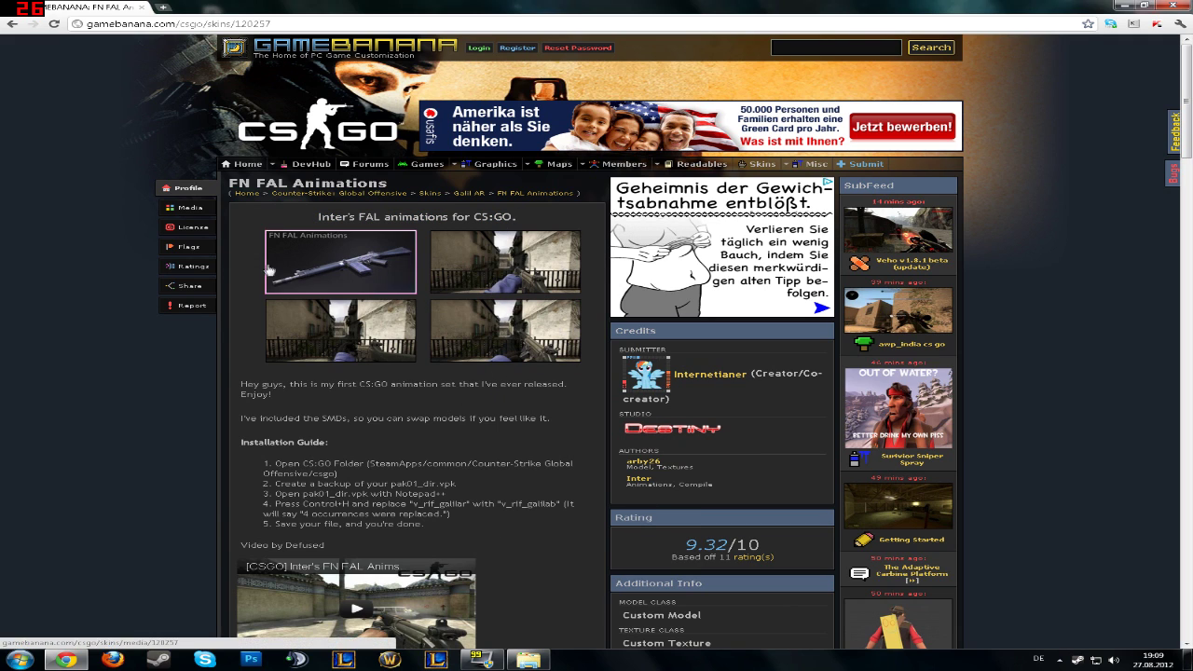
{"action": "left_click_drag", "start_coordinate": [319, 219], "coordinate": [518, 220]}
{"action": "left_click", "coordinate": [535, 225]}
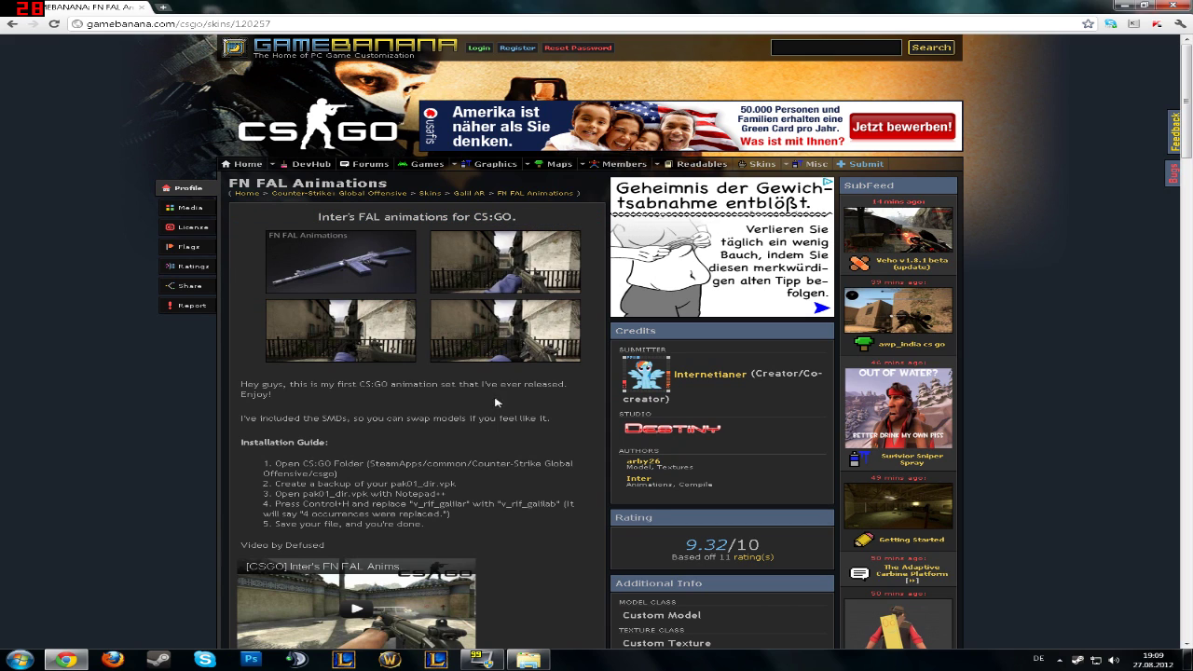
{"action": "right_click", "coordinate": [498, 401]}
{"action": "left_click", "coordinate": [485, 398]}
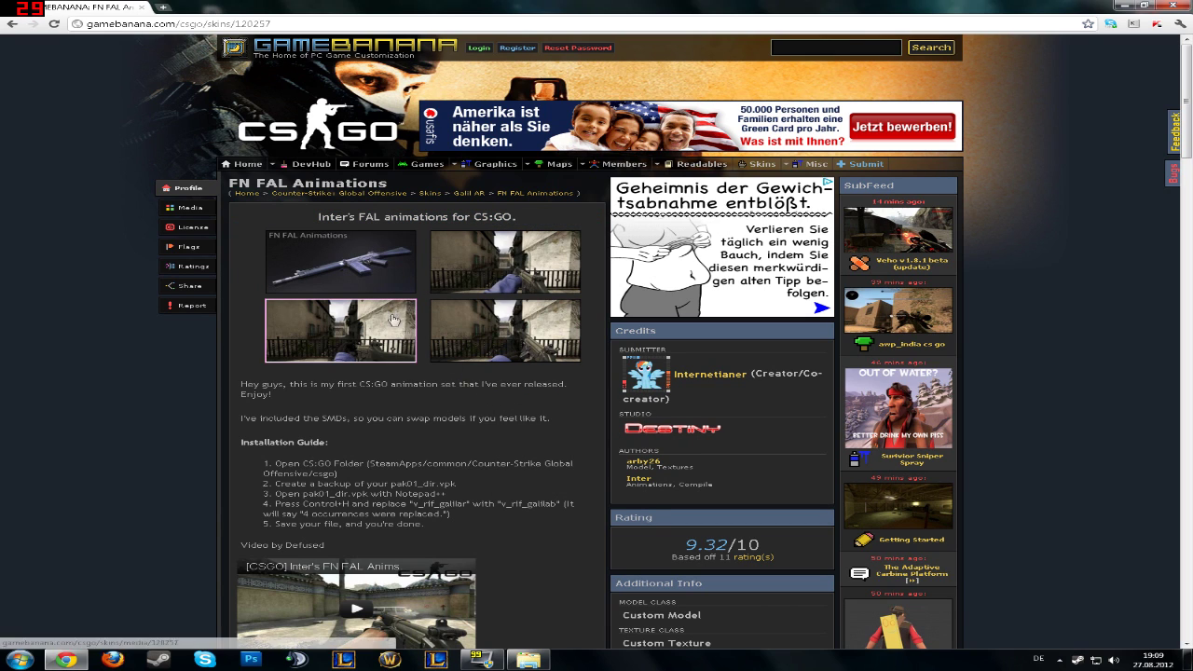
- Examine the FN FAL Animations page's preview videos, download section and installation guide
{"action": "scroll", "coordinate": [412, 377], "scroll_direction": "down", "scroll_amount": 3}
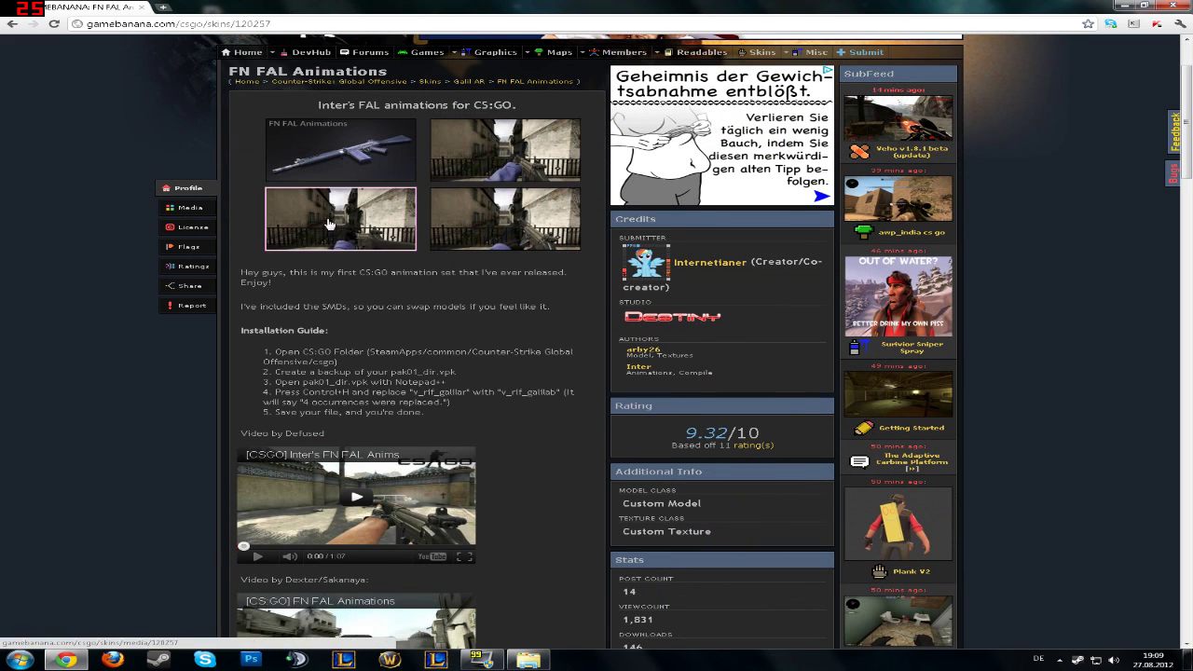
{"action": "scroll", "coordinate": [320, 353], "scroll_direction": "down", "scroll_amount": 5}
{"action": "scroll", "coordinate": [336, 401], "scroll_direction": "down", "scroll_amount": 4}
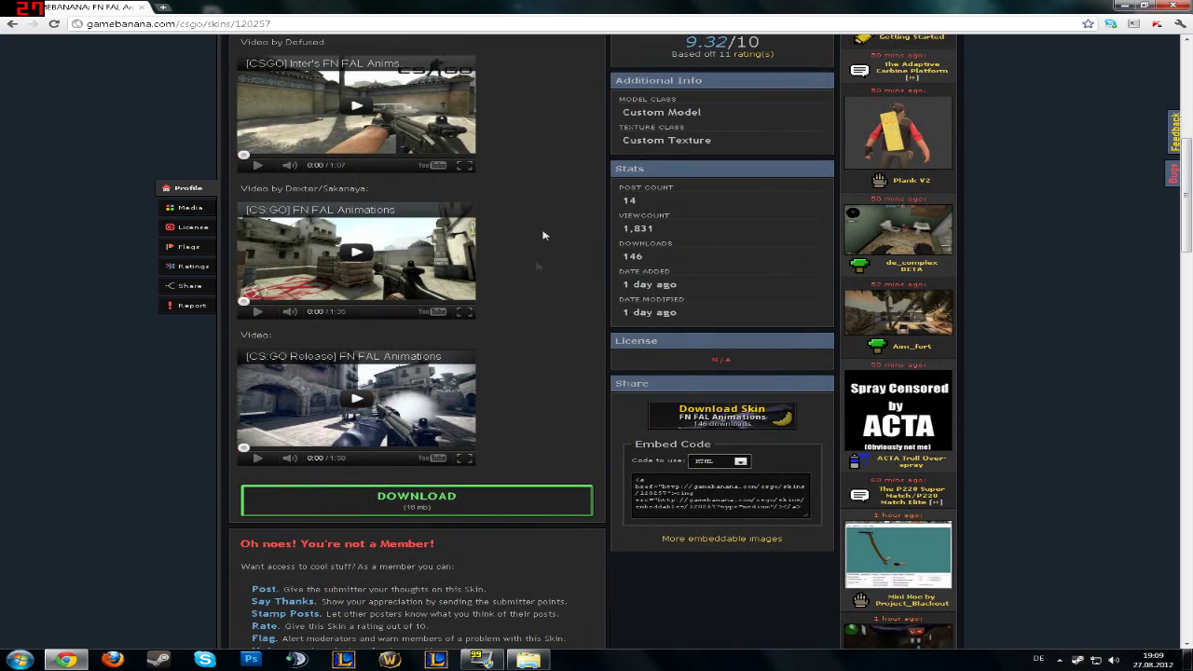
{"action": "scroll", "coordinate": [536, 274], "scroll_direction": "down", "scroll_amount": 3}
{"action": "scroll", "coordinate": [540, 207], "scroll_direction": "up", "scroll_amount": 7}
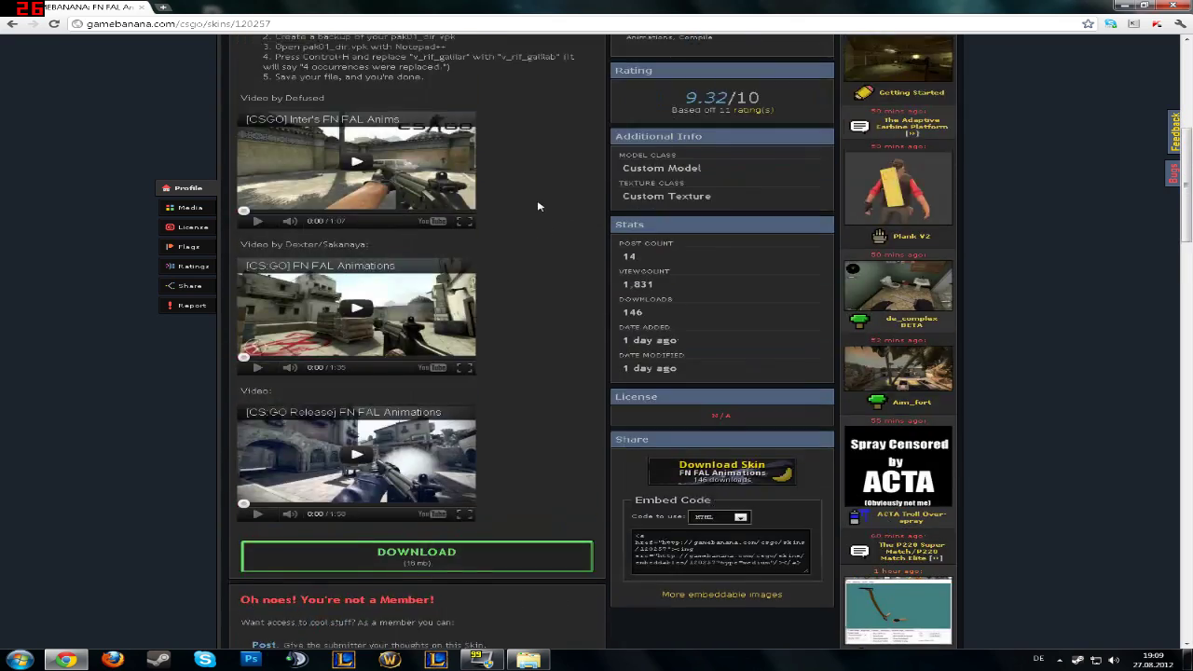
{"action": "scroll", "coordinate": [504, 317], "scroll_direction": "up", "scroll_amount": 3}
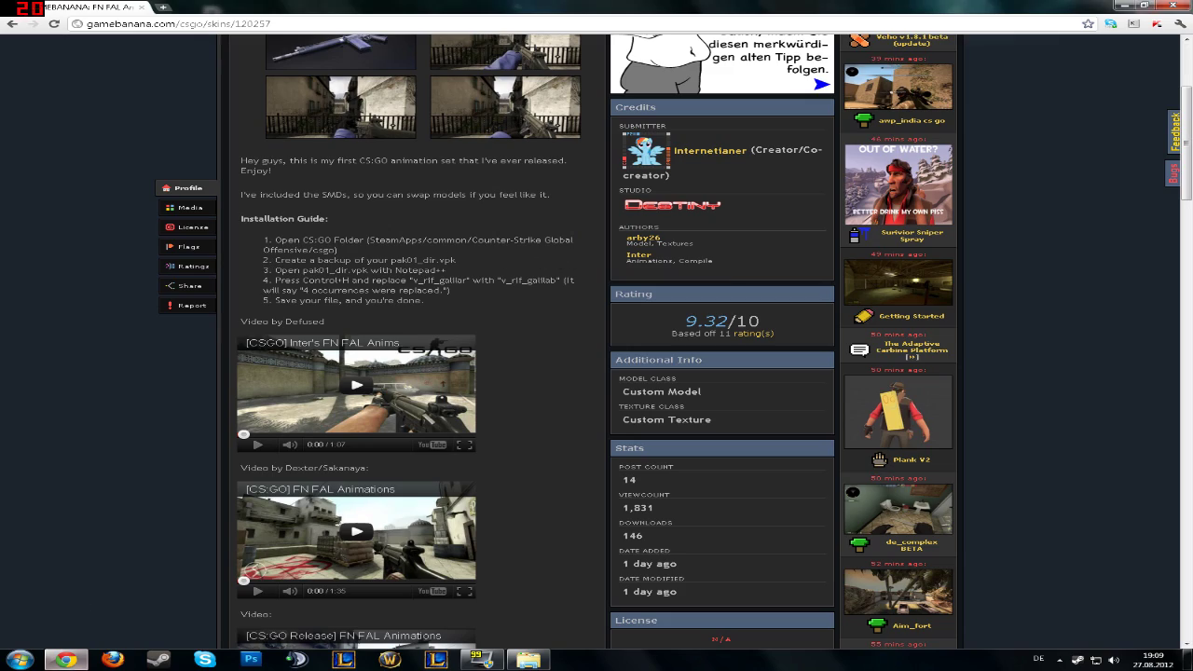
{"action": "left_click", "coordinate": [66, 660]}
{"action": "left_click", "coordinate": [577, 188]}
{"action": "left_click", "coordinate": [552, 254]}
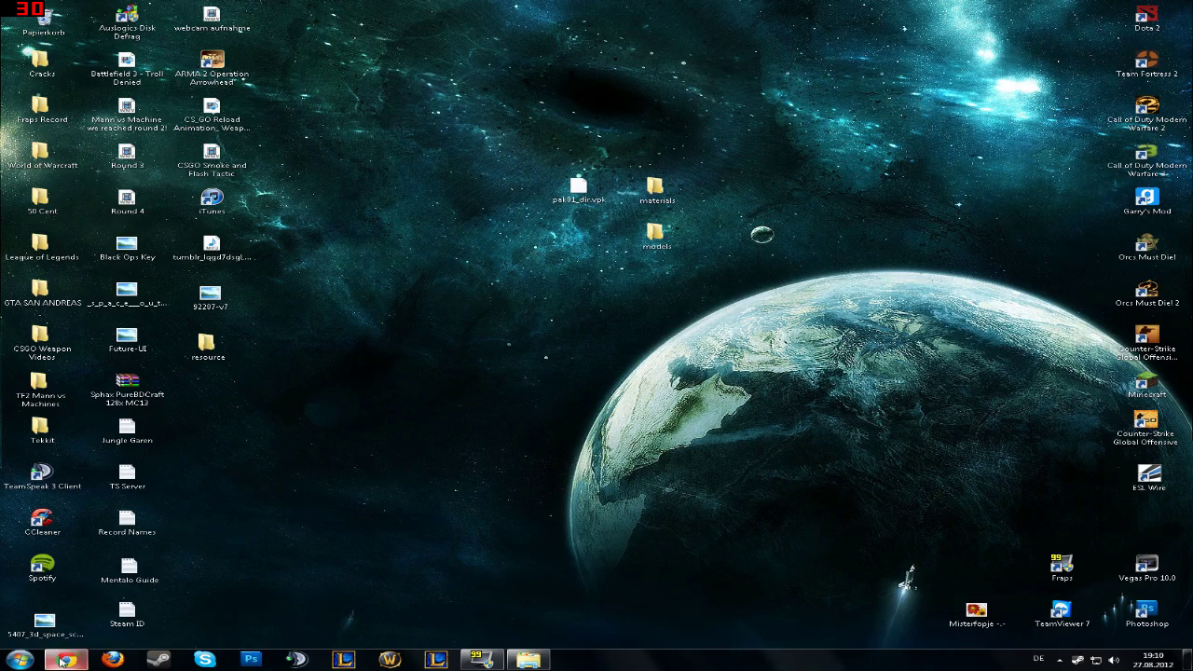
{"action": "left_click", "coordinate": [66, 660]}
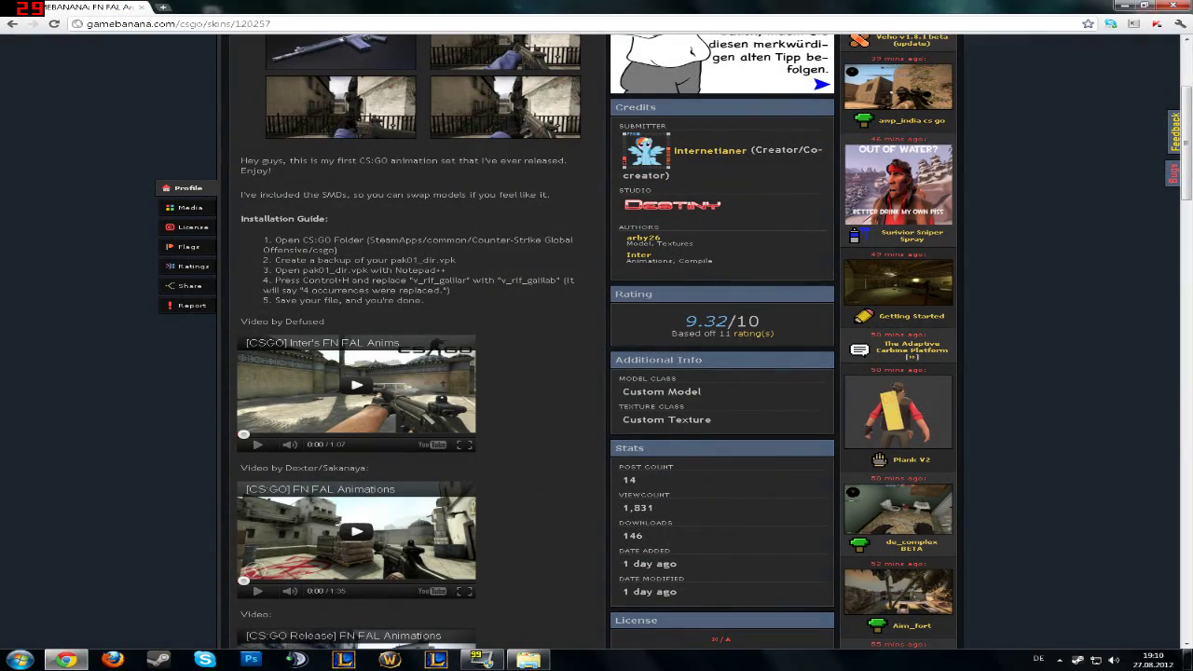
{"action": "left_click", "coordinate": [66, 661]}
{"action": "left_click", "coordinate": [66, 660]}
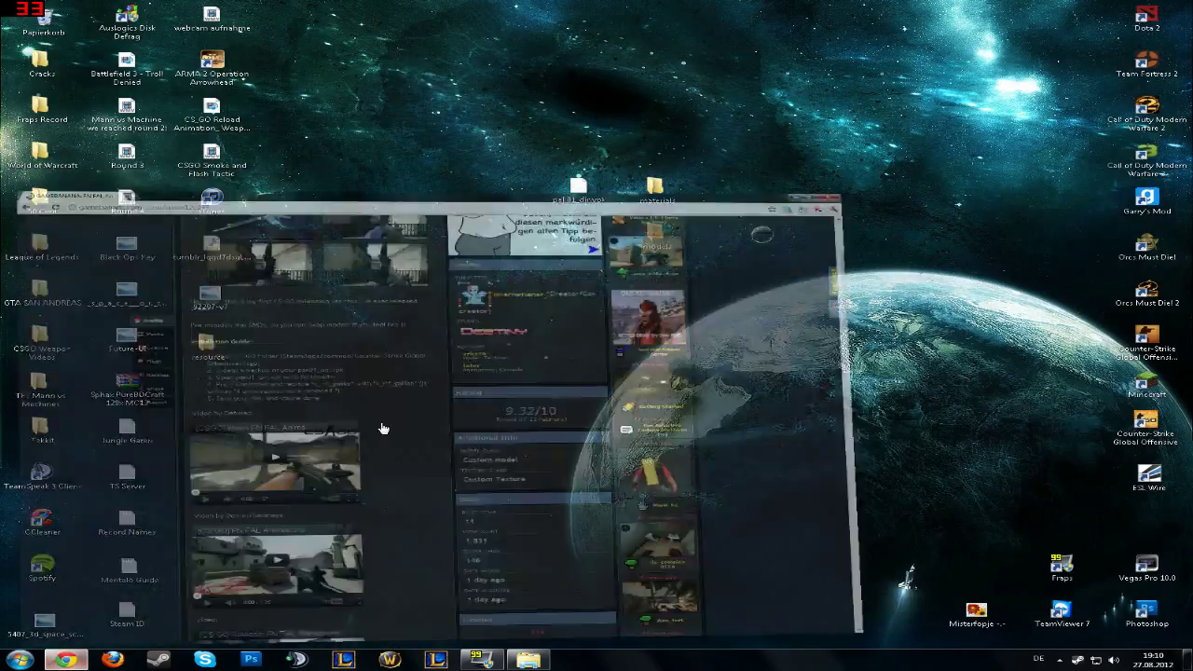
{"action": "scroll", "coordinate": [446, 461], "scroll_direction": "down", "scroll_amount": 3}
{"action": "right_click", "coordinate": [516, 362]}
{"action": "left_click", "coordinate": [506, 321]}
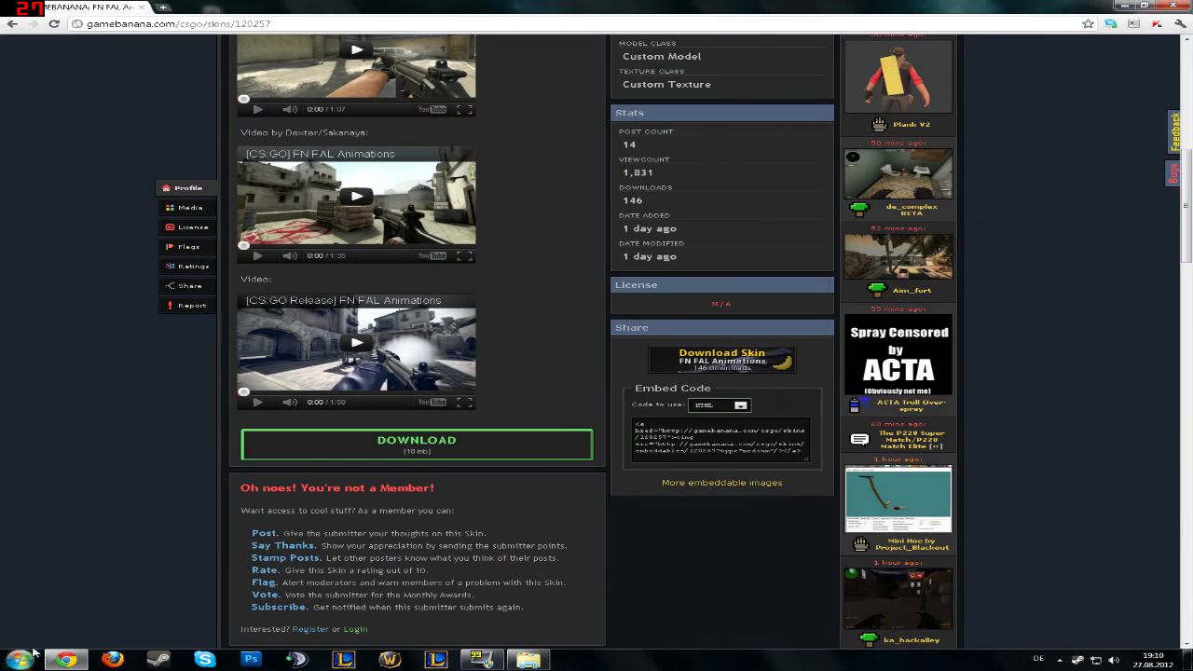
- Move the materials and models folders from the desktop into Counter-Strike Global Offensive's csgo folder, merging them with the existing folders
{"action": "left_click", "coordinate": [67, 660]}
{"action": "left_click_drag", "start_coordinate": [689, 347], "coordinate": [659, 187]}
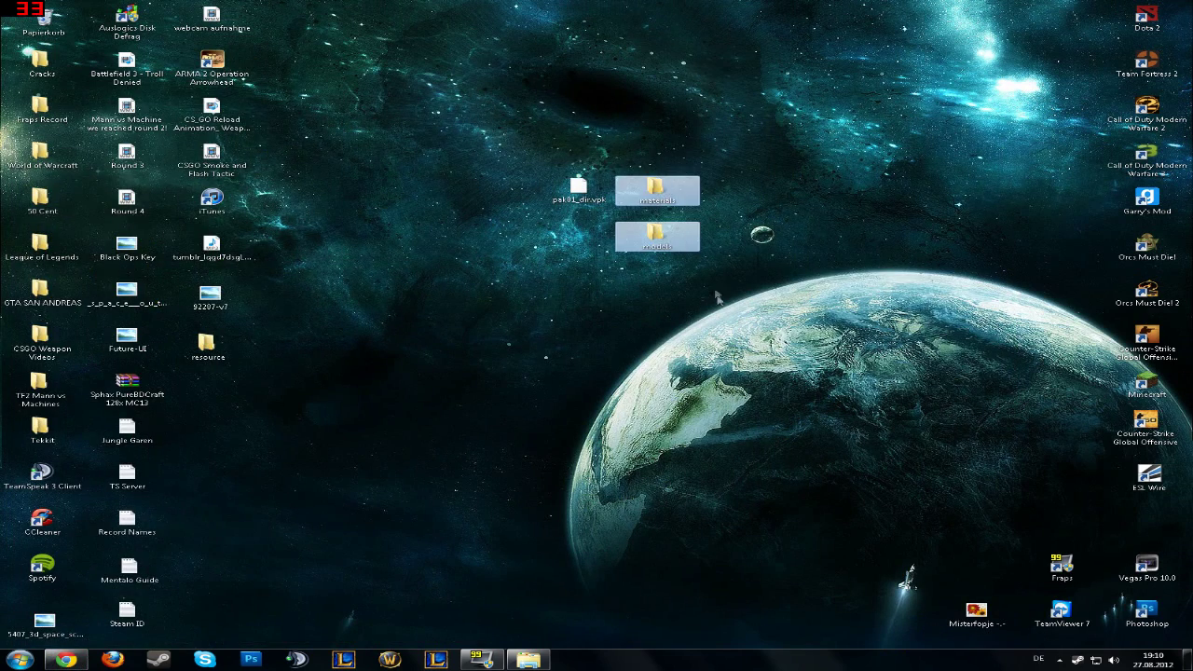
{"action": "left_click_drag", "start_coordinate": [718, 305], "coordinate": [650, 189]}
{"action": "left_click", "coordinate": [469, 420]}
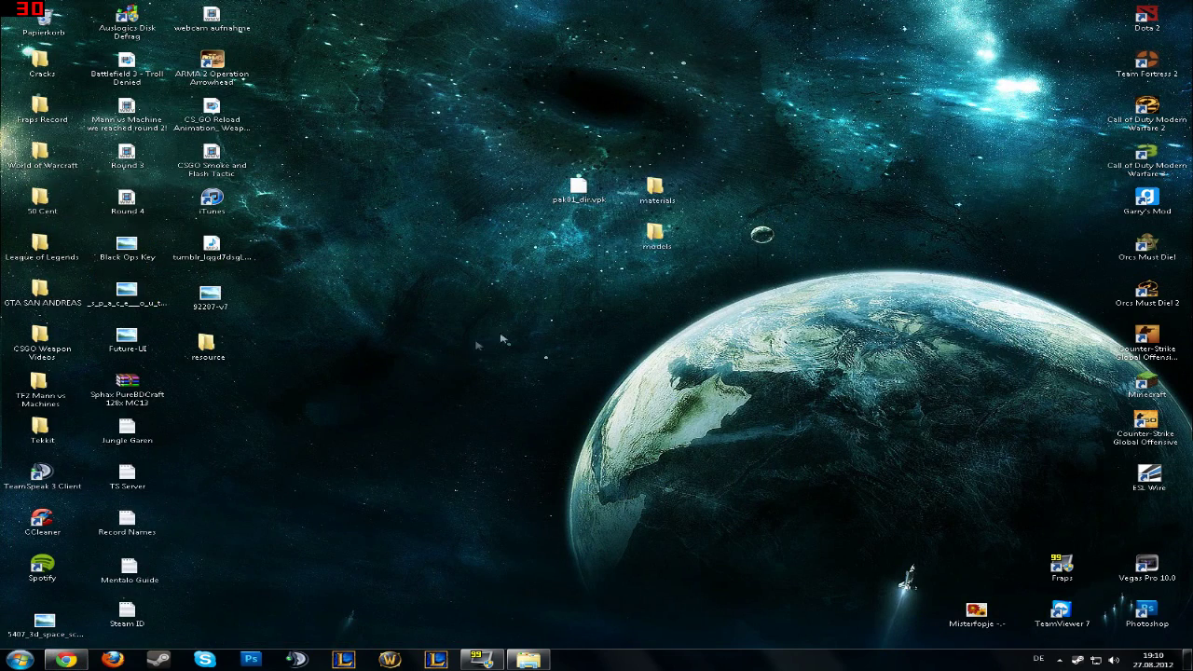
{"action": "left_click", "coordinate": [529, 660]}
{"action": "left_click_drag", "start_coordinate": [587, 205], "coordinate": [317, 46]}
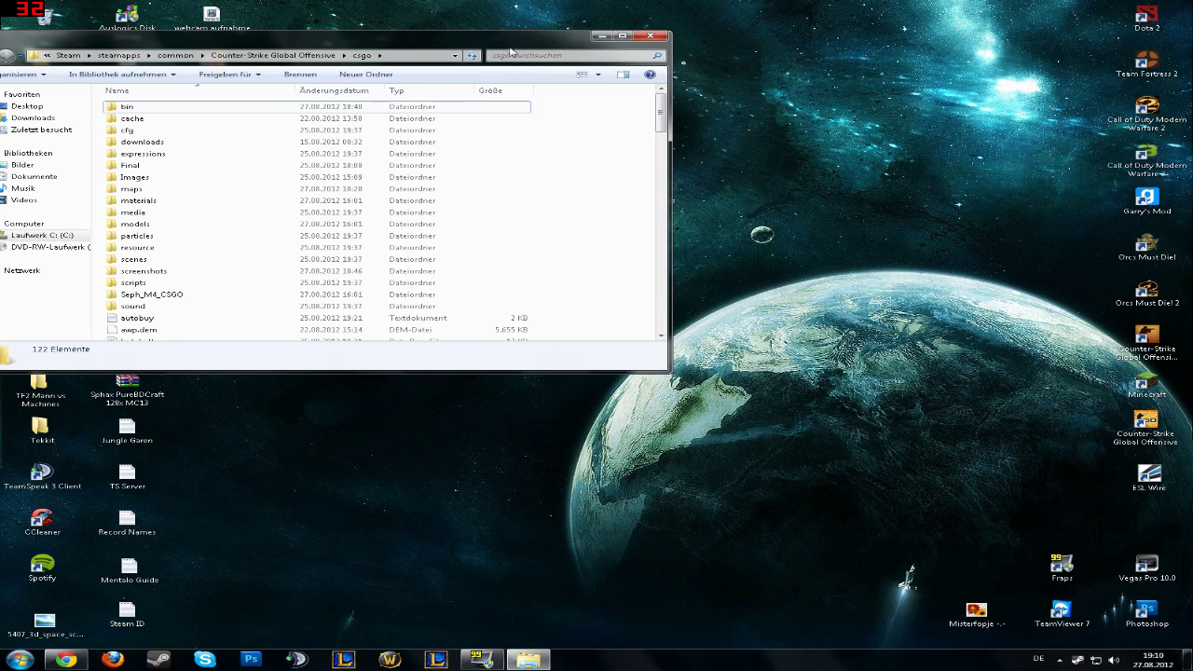
{"action": "left_click_drag", "start_coordinate": [549, 45], "coordinate": [769, 324]}
{"action": "left_click_drag", "start_coordinate": [716, 278], "coordinate": [300, 636]}
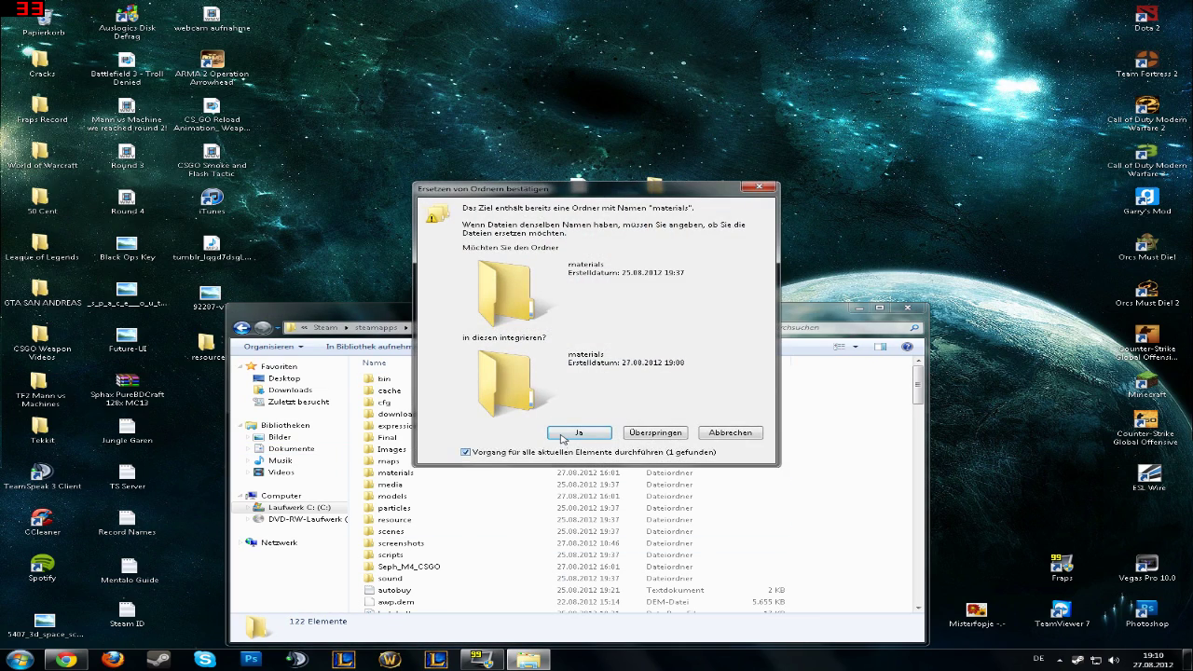
{"action": "left_click", "coordinate": [578, 433]}
{"action": "left_click", "coordinate": [566, 236]}
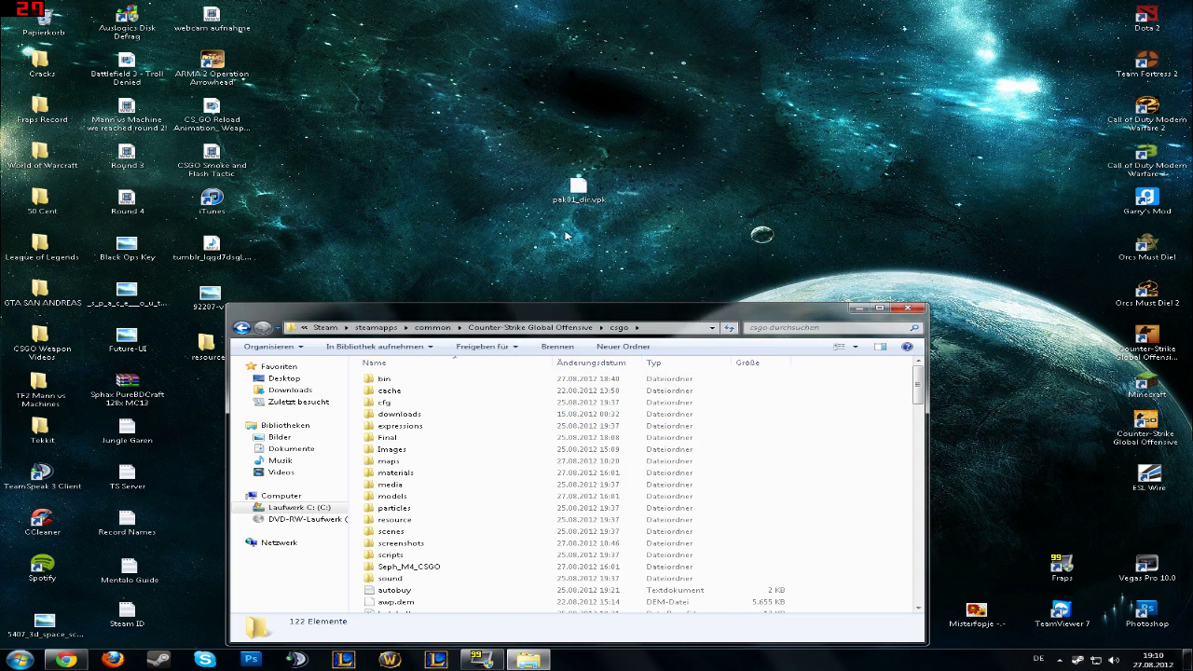
- Open pak01_dir.vpk from the csgo folder in Notepad++
{"action": "left_click_drag", "start_coordinate": [546, 312], "coordinate": [581, 253]}
{"action": "scroll", "coordinate": [560, 423], "scroll_direction": "down", "scroll_amount": 9}
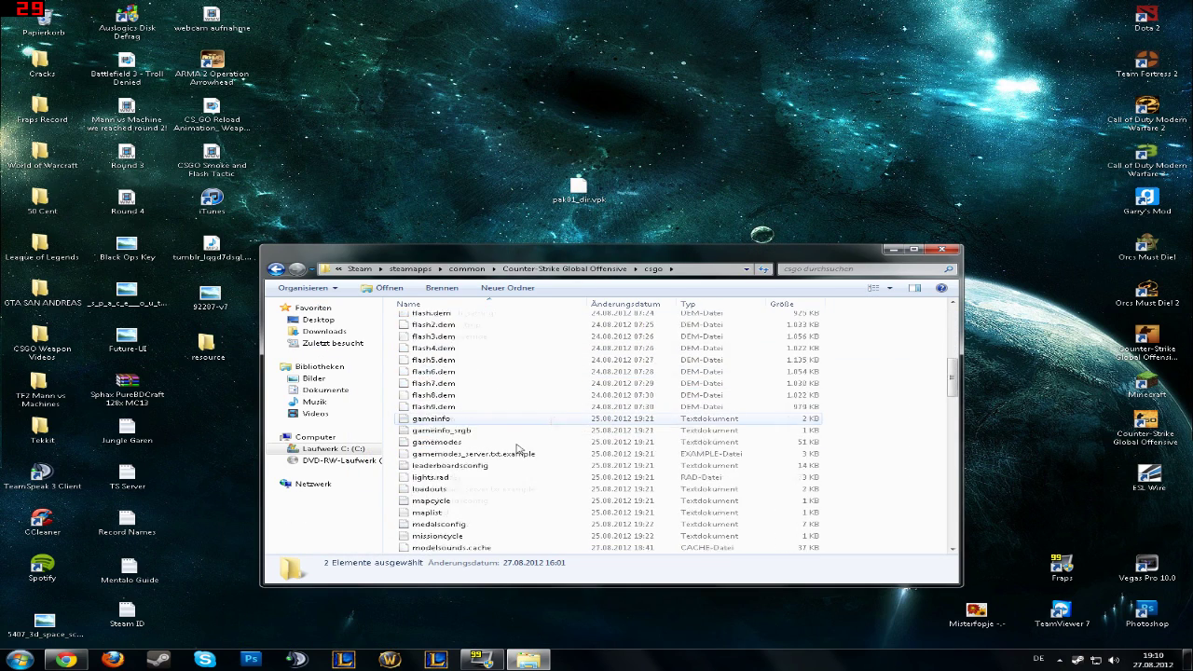
{"action": "scroll", "coordinate": [518, 450], "scroll_direction": "down", "scroll_amount": 20}
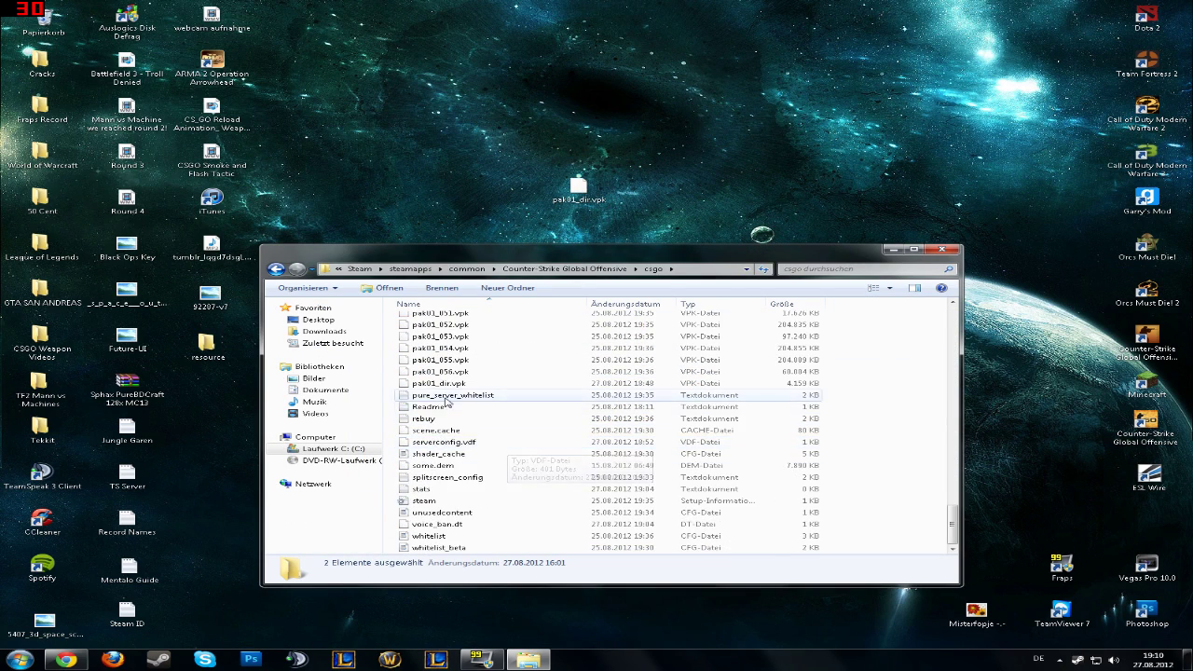
{"action": "left_click", "coordinate": [451, 386]}
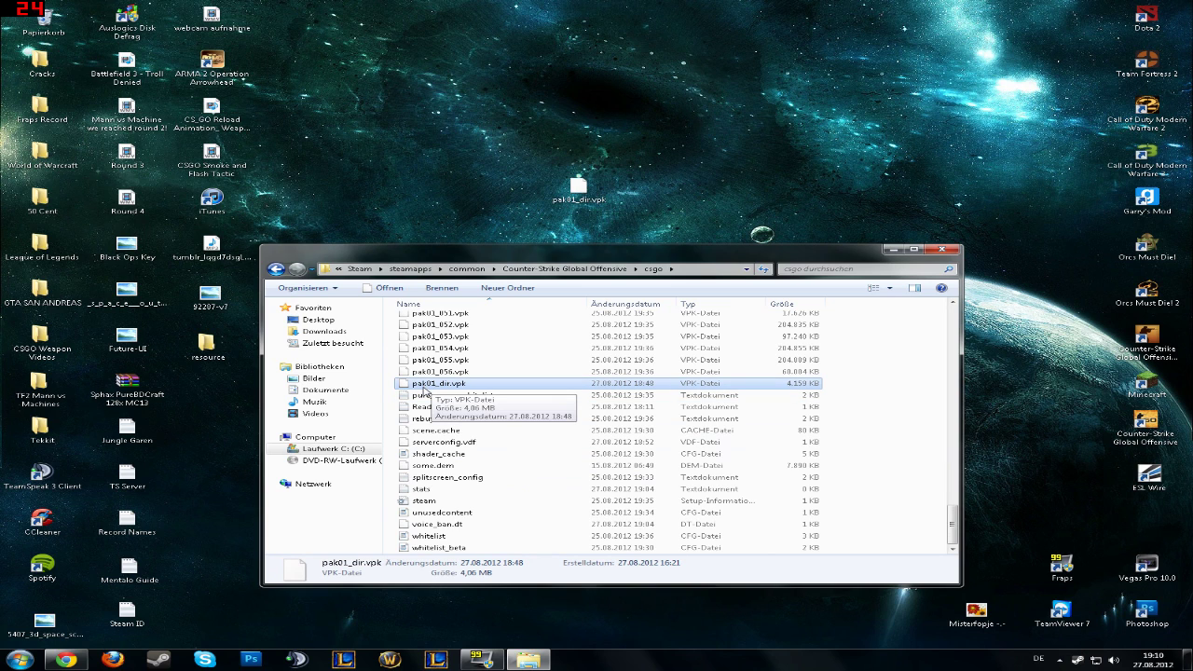
{"action": "right_click", "coordinate": [424, 387]}
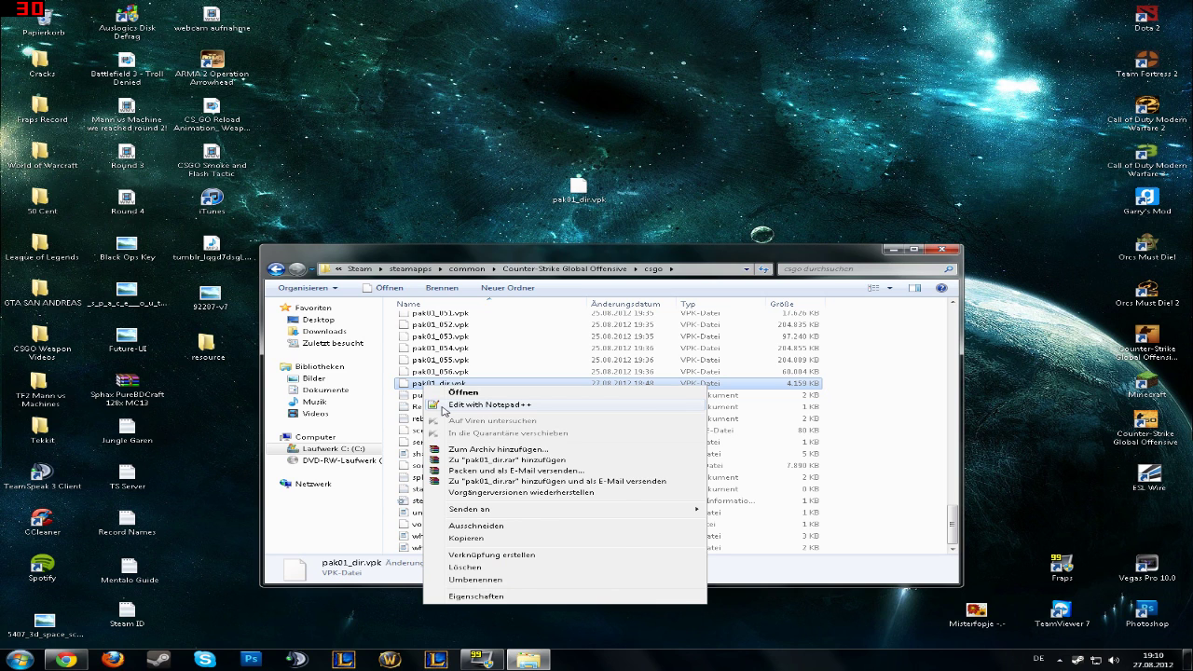
{"action": "left_click", "coordinate": [444, 406]}
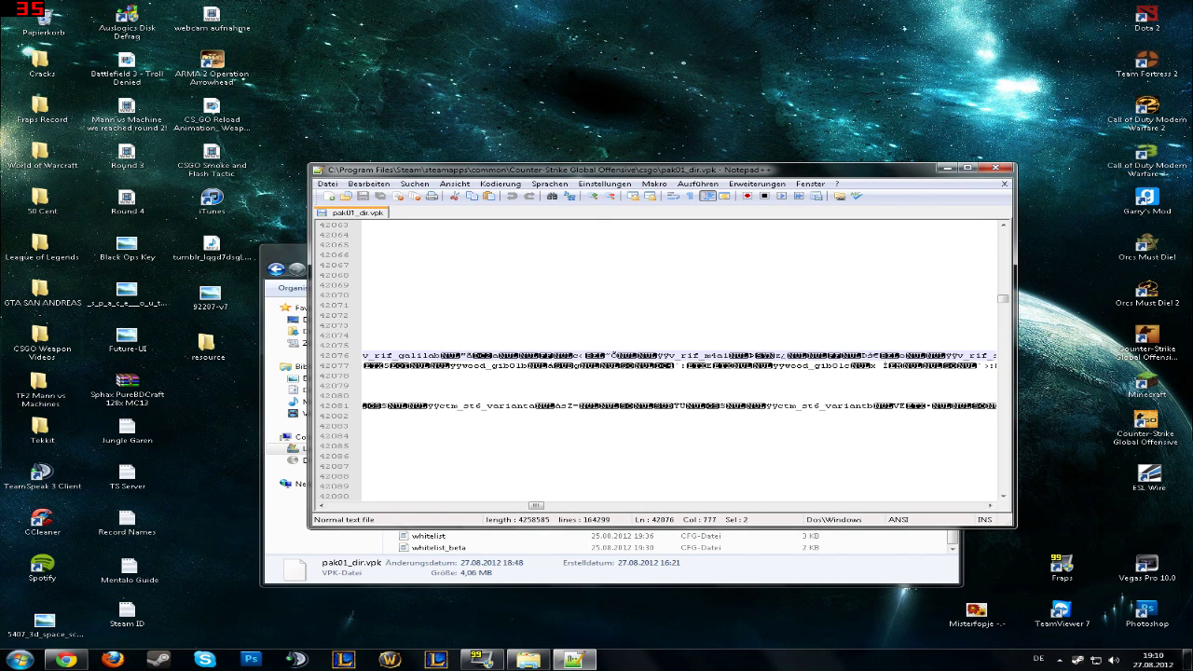
- Start a find-and-replace in pak01_dir.vpk and set the search text to v_rif_galilar from the GameBanana installation guide
{"action": "key", "text": "ctrl+h"}
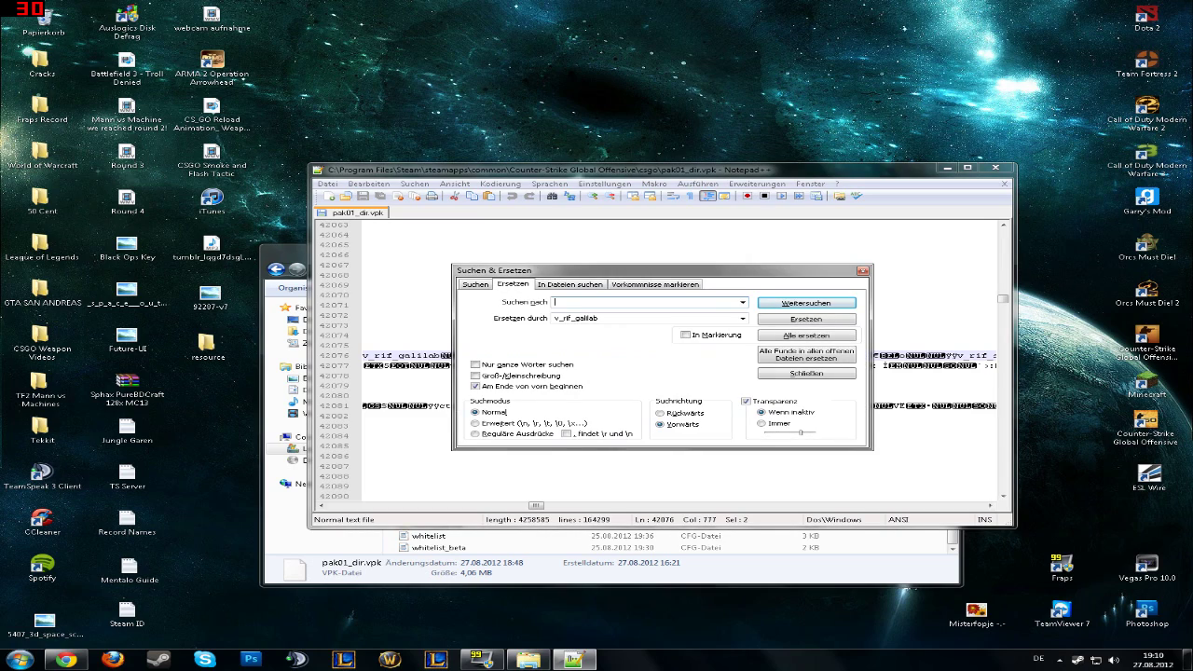
{"action": "left_click", "coordinate": [66, 660]}
{"action": "scroll", "coordinate": [346, 295], "scroll_direction": "up", "scroll_amount": 5}
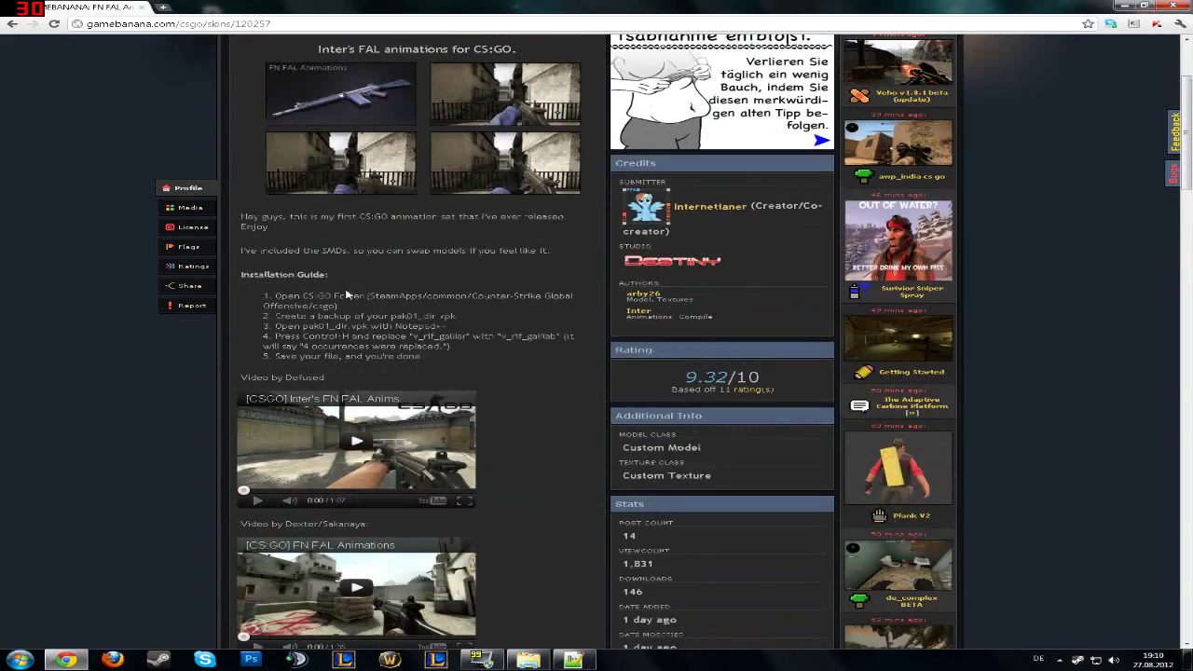
{"action": "scroll", "coordinate": [347, 295], "scroll_direction": "up", "scroll_amount": 2}
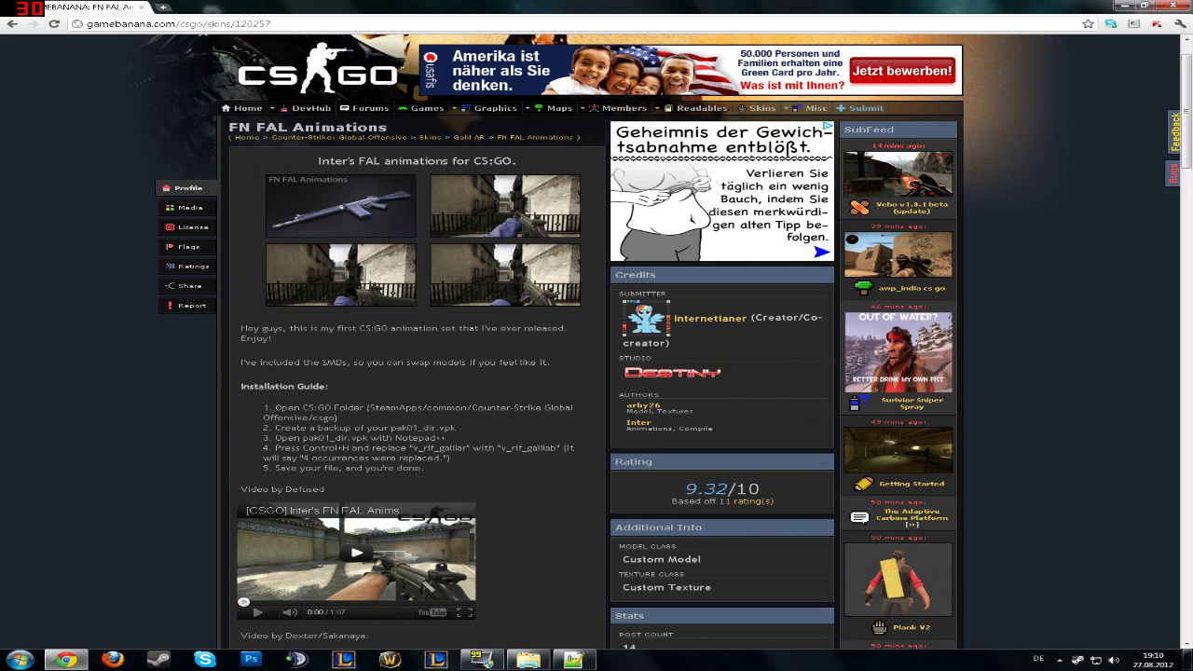
{"action": "left_click_drag", "start_coordinate": [413, 449], "coordinate": [455, 449]}
{"action": "left_click", "coordinate": [572, 660]}
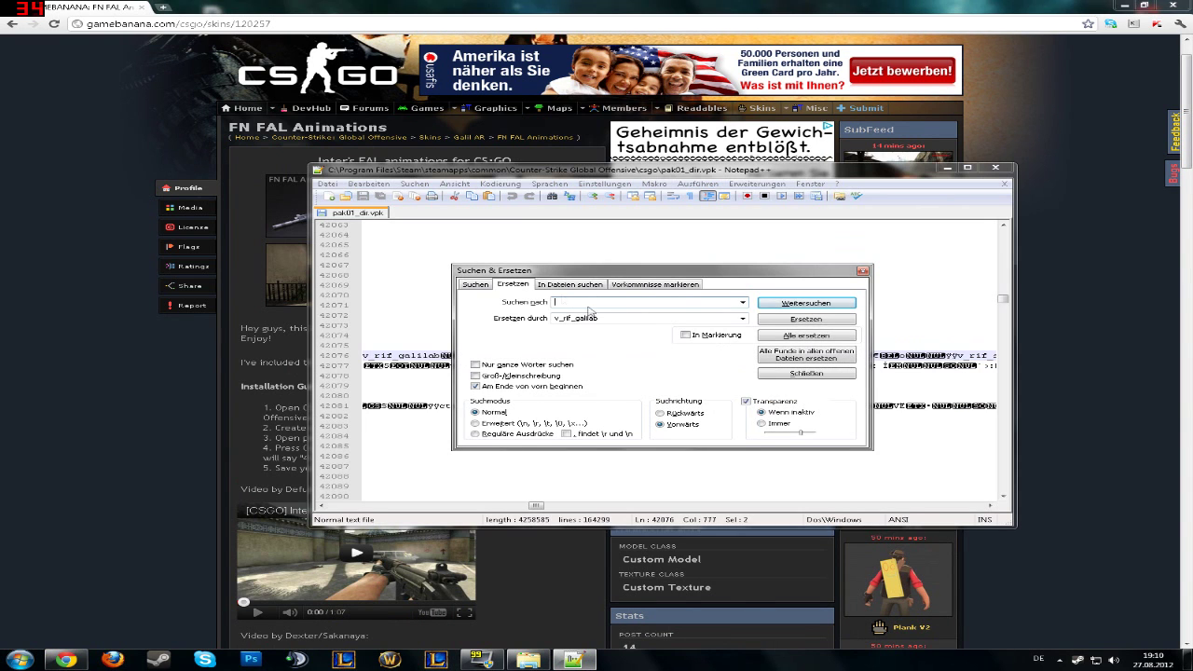
{"action": "type", "text": "v_rif_gallar"}
- Set the replacement text to v_rif_galilab, taken from the GameBanana installation guide, with v_rif_galilar kept as the search text
{"action": "left_click", "coordinate": [238, 446]}
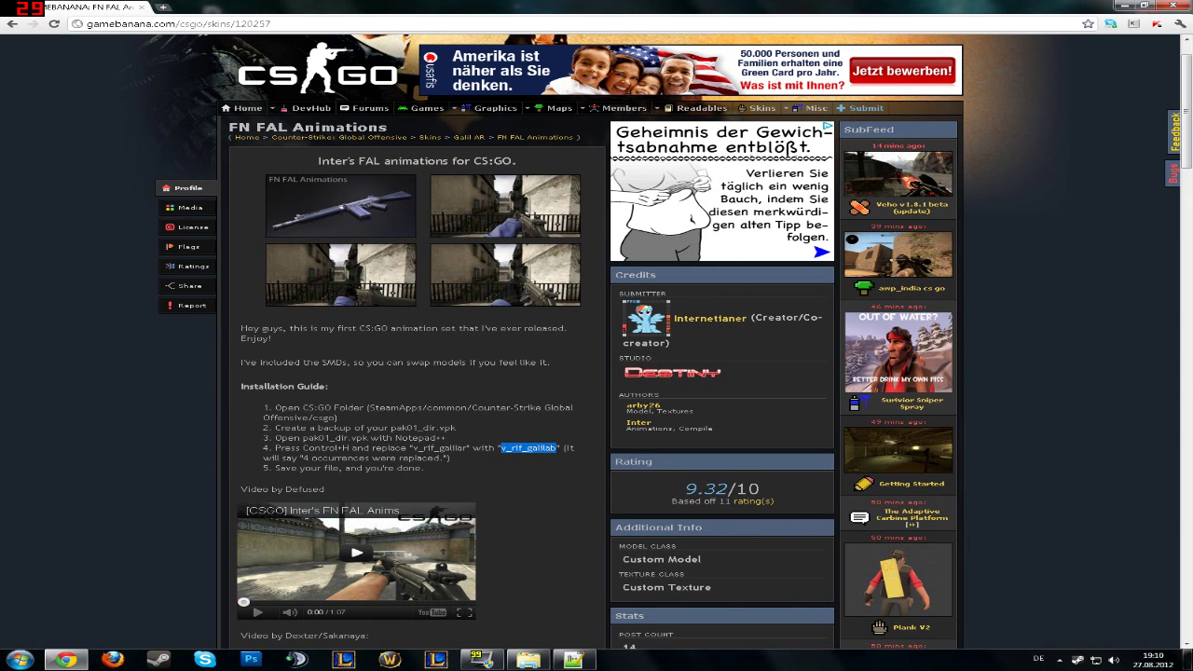
{"action": "left_click", "coordinate": [572, 660]}
{"action": "double_click", "coordinate": [553, 319]}
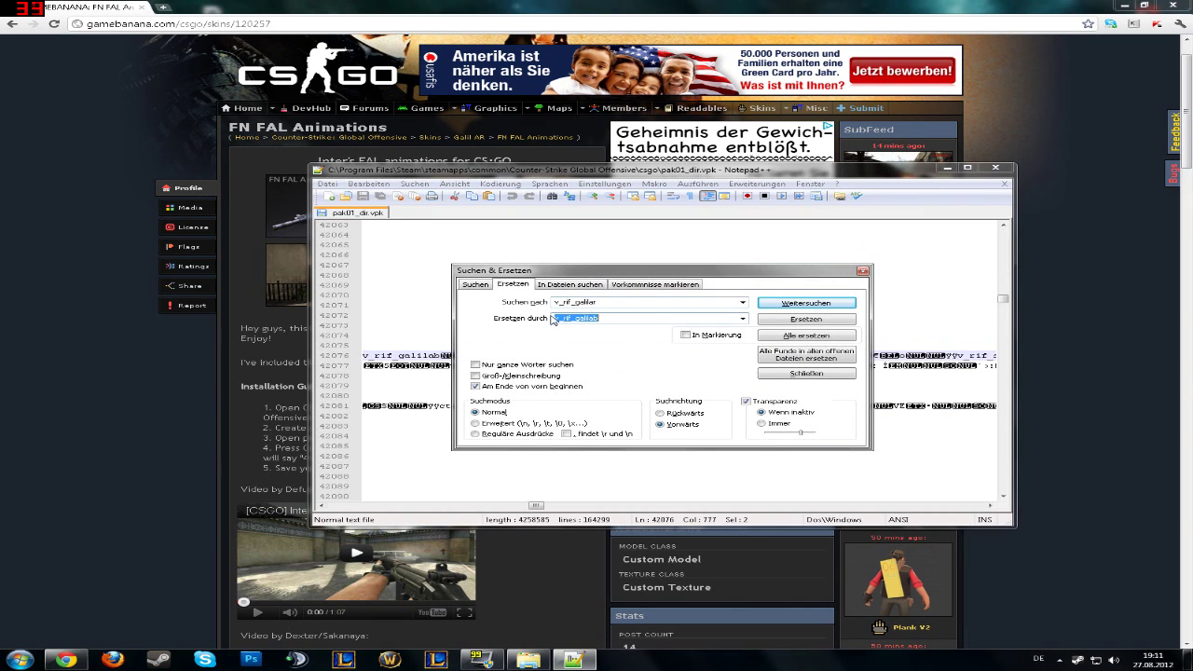
{"action": "left_click", "coordinate": [586, 318]}
{"action": "mouse_move", "coordinate": [601, 273]}
{"action": "left_mouse_down"}
{"action": "mouse_move", "coordinate": [567, 252]}
{"action": "mouse_move", "coordinate": [604, 296]}
{"action": "left_mouse_up"}
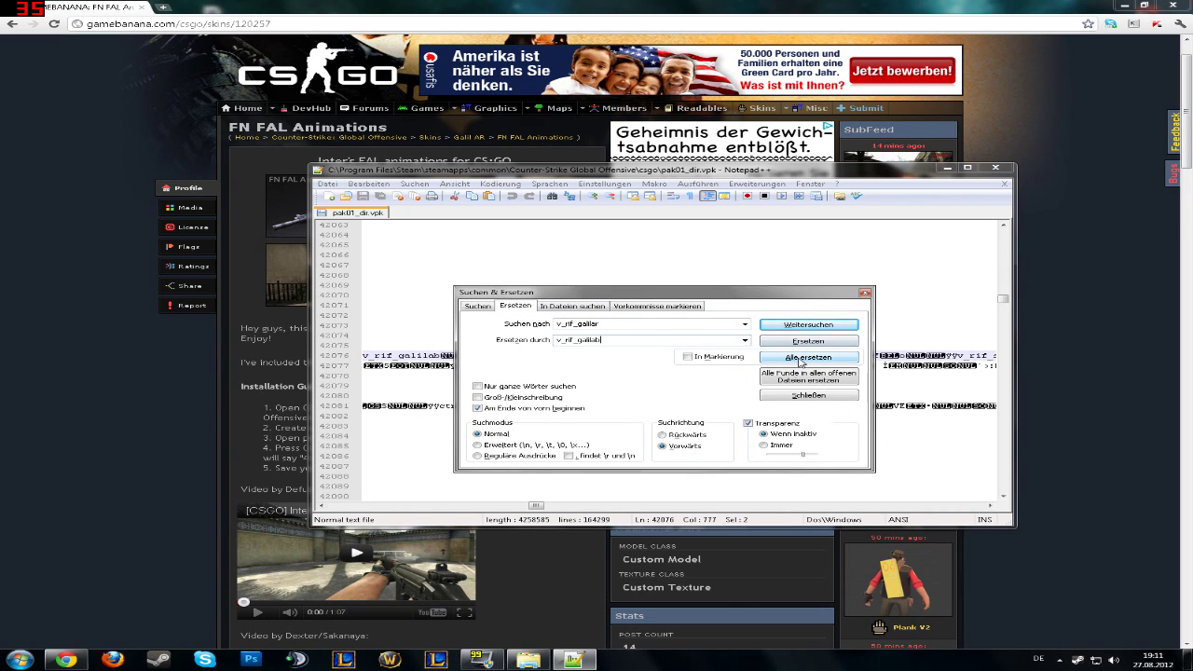
- Replace all occurrences of v_rif_galilar with v_rif_galilab in pak01_dir.vpk and dismiss the result message
{"action": "left_click", "coordinate": [800, 358]}
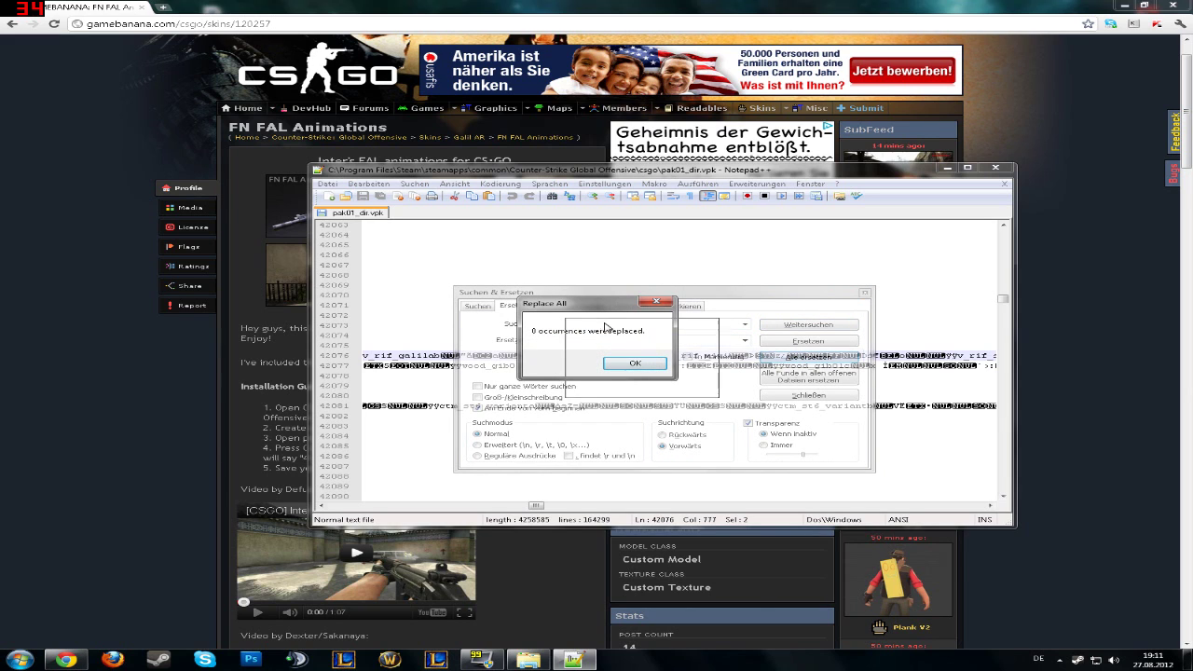
{"action": "left_click_drag", "start_coordinate": [554, 309], "coordinate": [599, 327]}
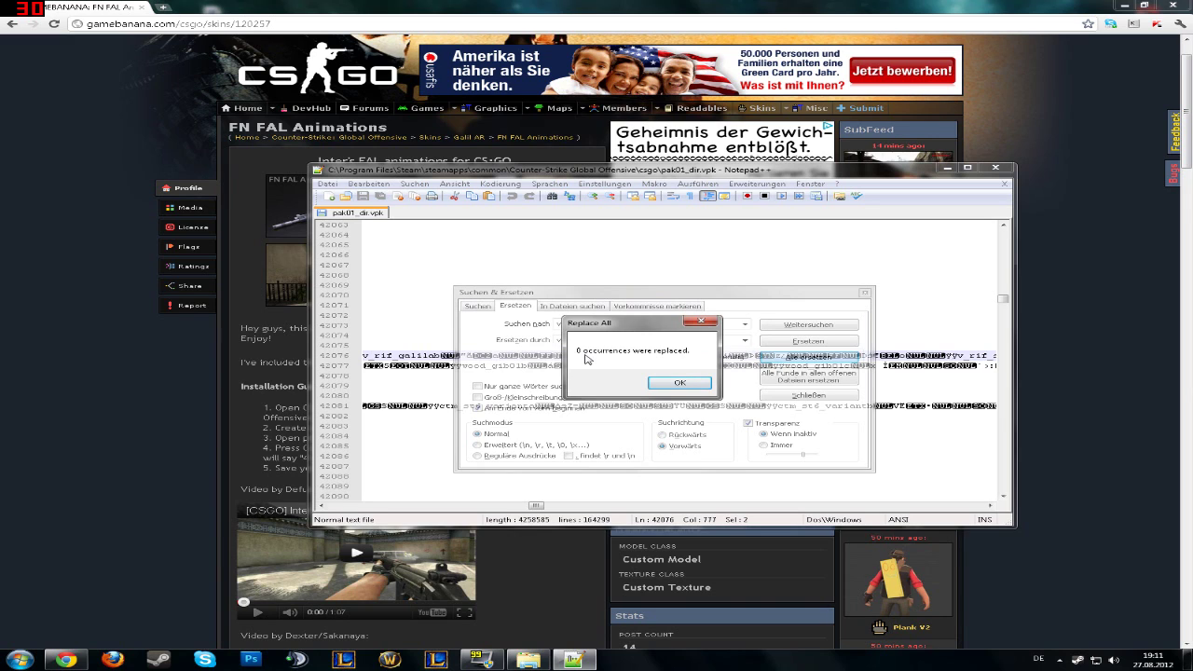
{"action": "mouse_move", "coordinate": [606, 321]}
{"action": "left_mouse_down"}
{"action": "mouse_move", "coordinate": [618, 326]}
{"action": "mouse_move", "coordinate": [591, 342]}
{"action": "mouse_move", "coordinate": [613, 352]}
{"action": "mouse_move", "coordinate": [610, 333]}
{"action": "left_mouse_up"}
{"action": "left_click", "coordinate": [682, 388]}
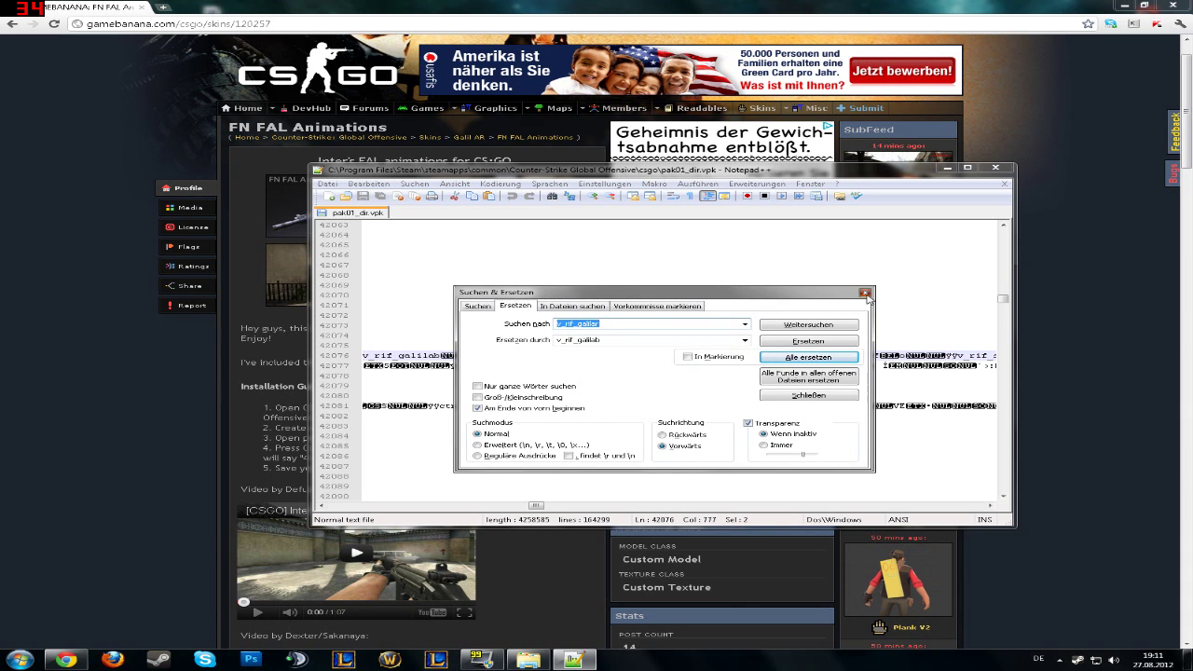
- Close the find-and-replace dialog and Notepad++, returning to the FN FAL Animations page
{"action": "left_click", "coordinate": [865, 293]}
{"action": "left_click_drag", "start_coordinate": [862, 172], "coordinate": [851, 160]}
{"action": "left_click", "coordinate": [986, 156]}
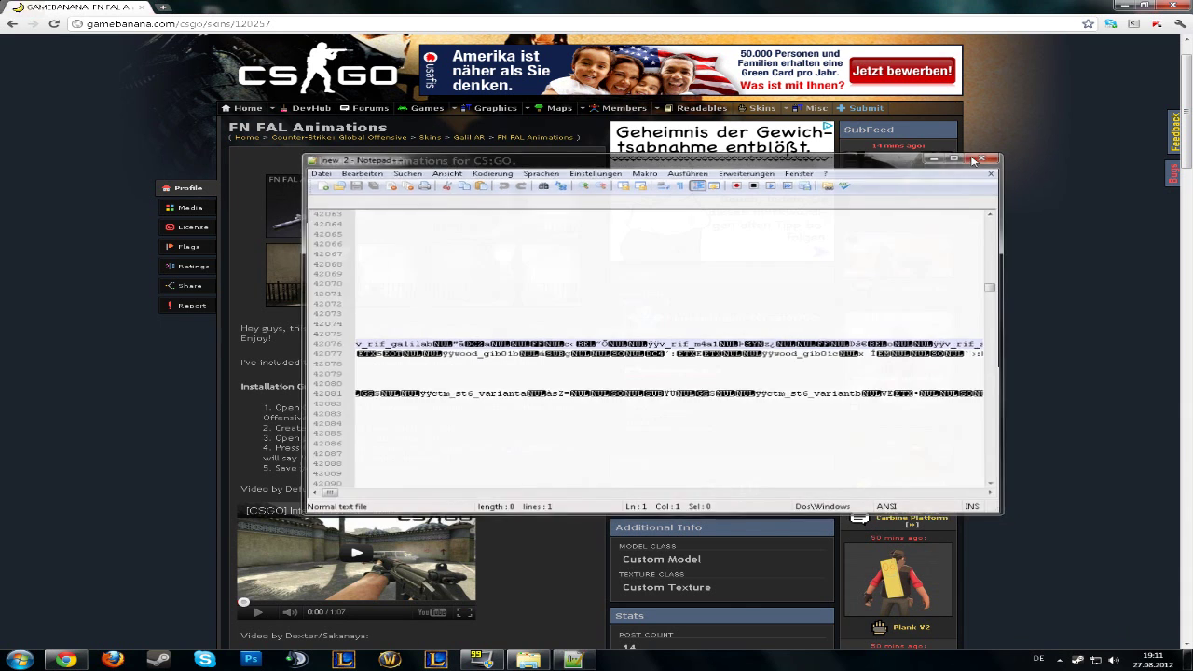
{"action": "left_click", "coordinate": [513, 374]}
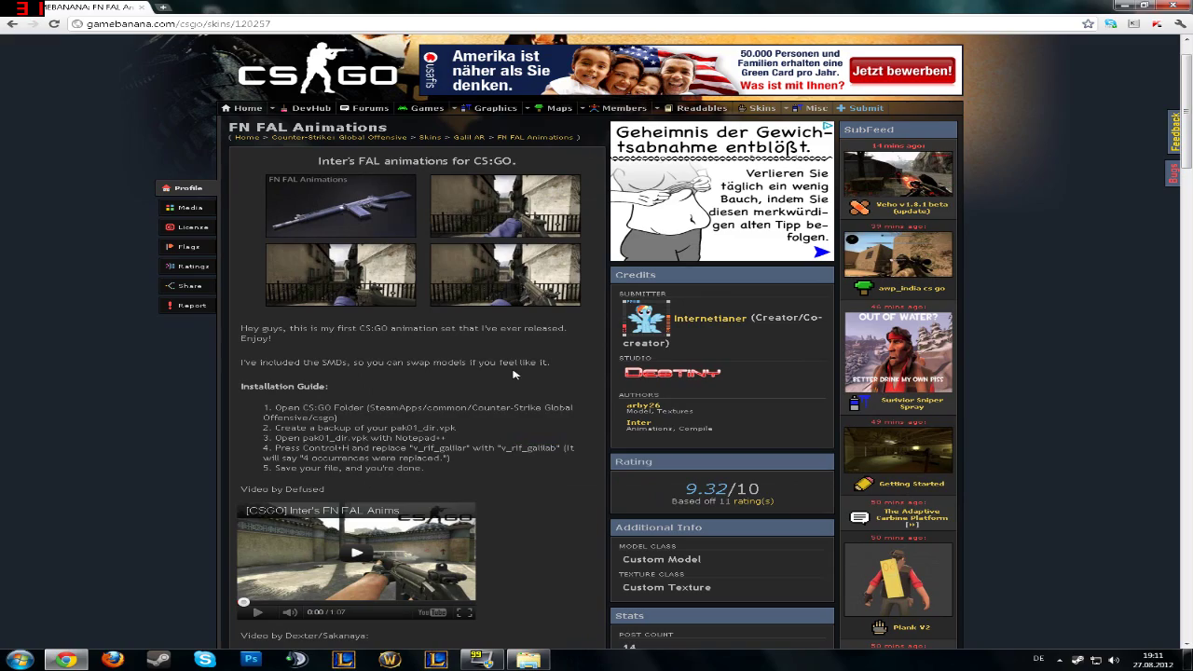
- Minimize the browser and go back from the csgo folder to its parent Counter-Strike Global Offensive folder
{"action": "left_click", "coordinate": [66, 660]}
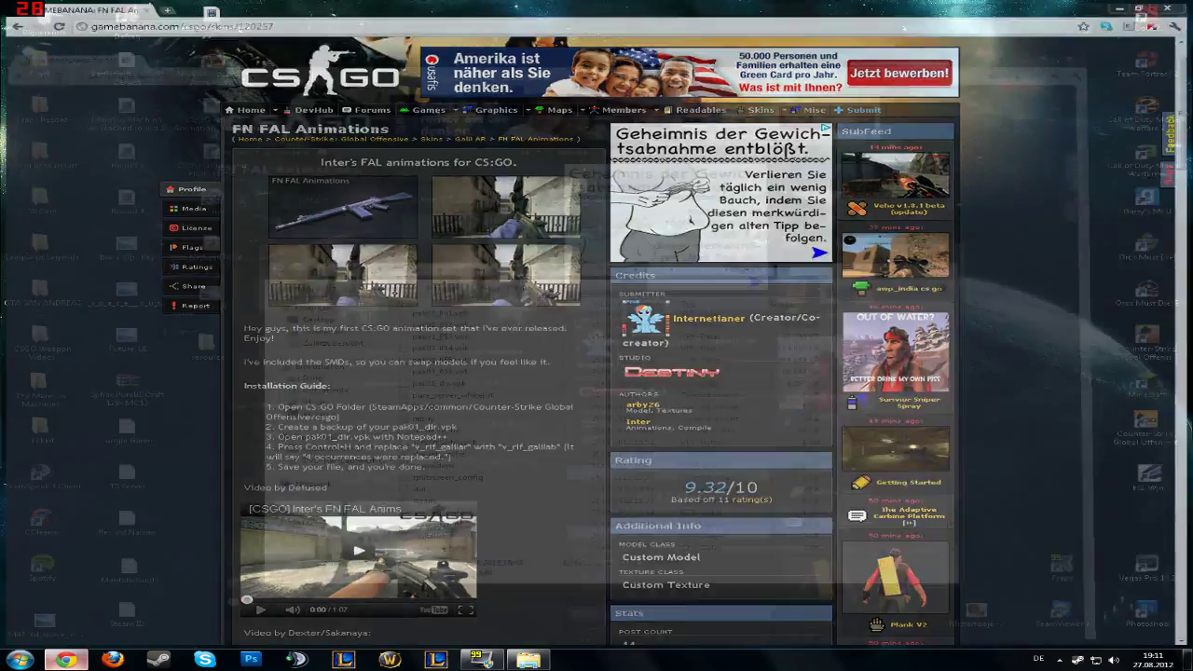
{"action": "scroll", "coordinate": [504, 388], "scroll_direction": "up", "scroll_amount": 6}
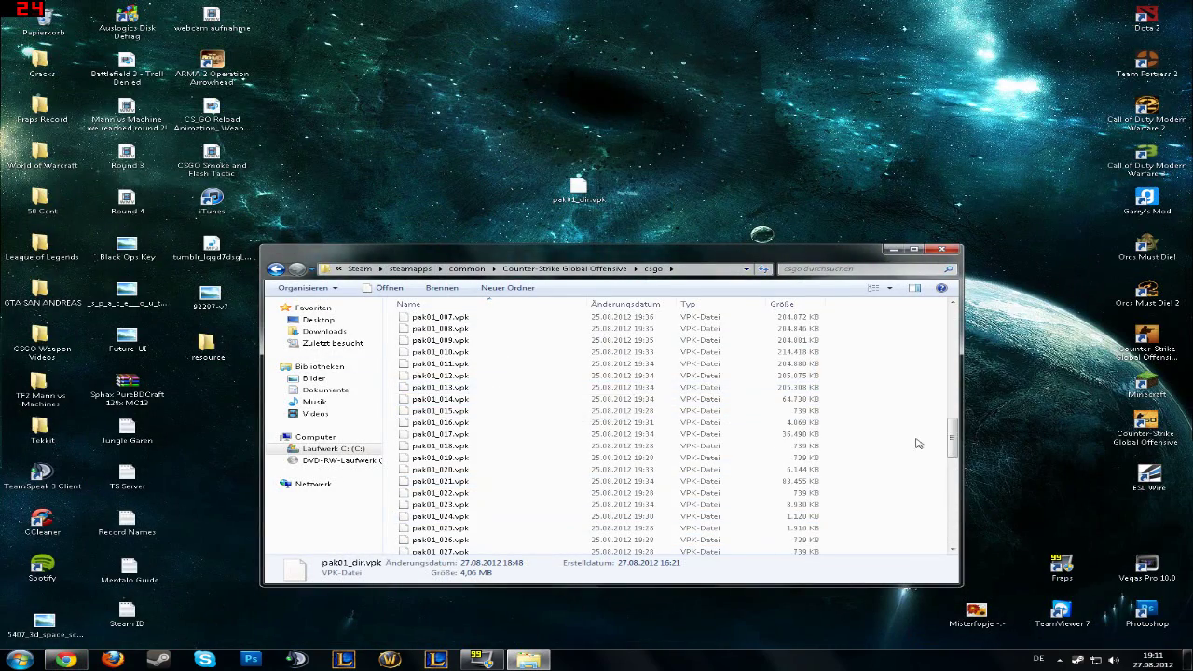
{"action": "scroll", "coordinate": [821, 424], "scroll_direction": "up", "scroll_amount": 10}
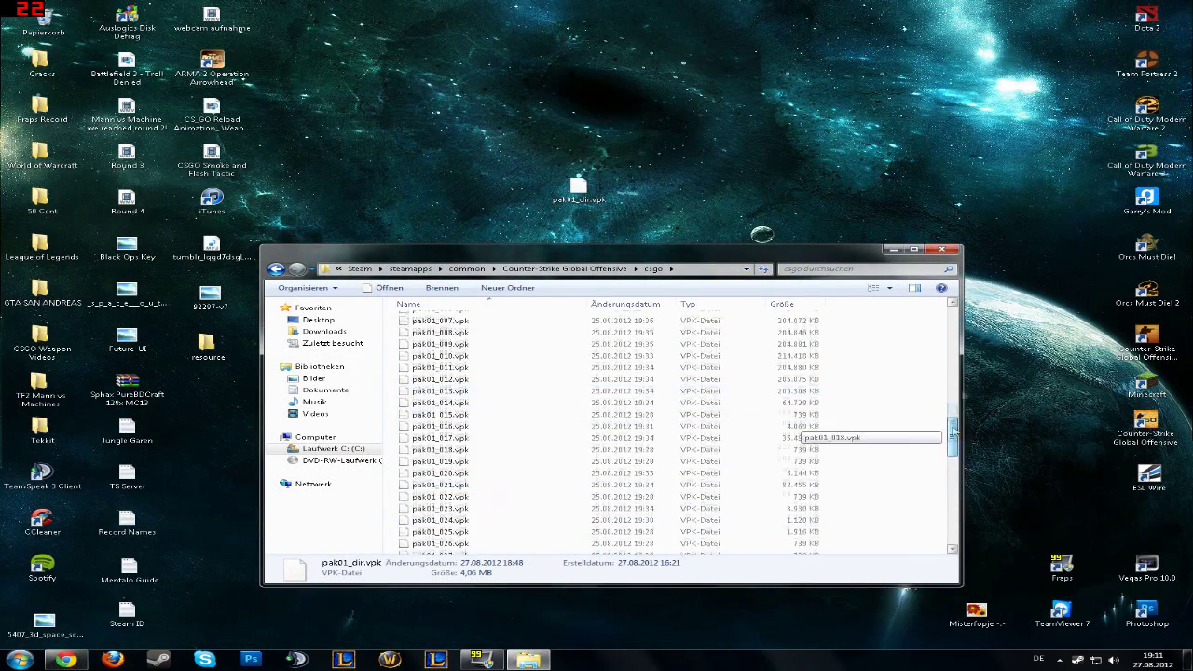
{"action": "left_click", "coordinate": [276, 268]}
{"action": "left_click_drag", "start_coordinate": [535, 497], "coordinate": [430, 322]}
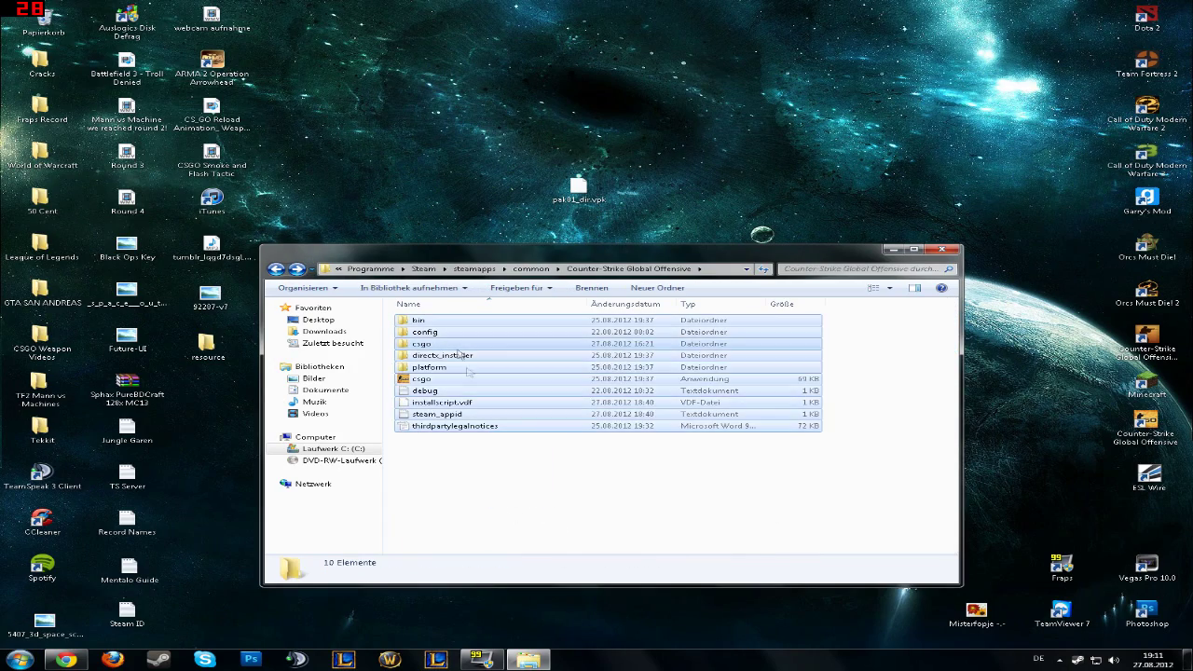
{"action": "left_click_drag", "start_coordinate": [533, 519], "coordinate": [427, 311]}
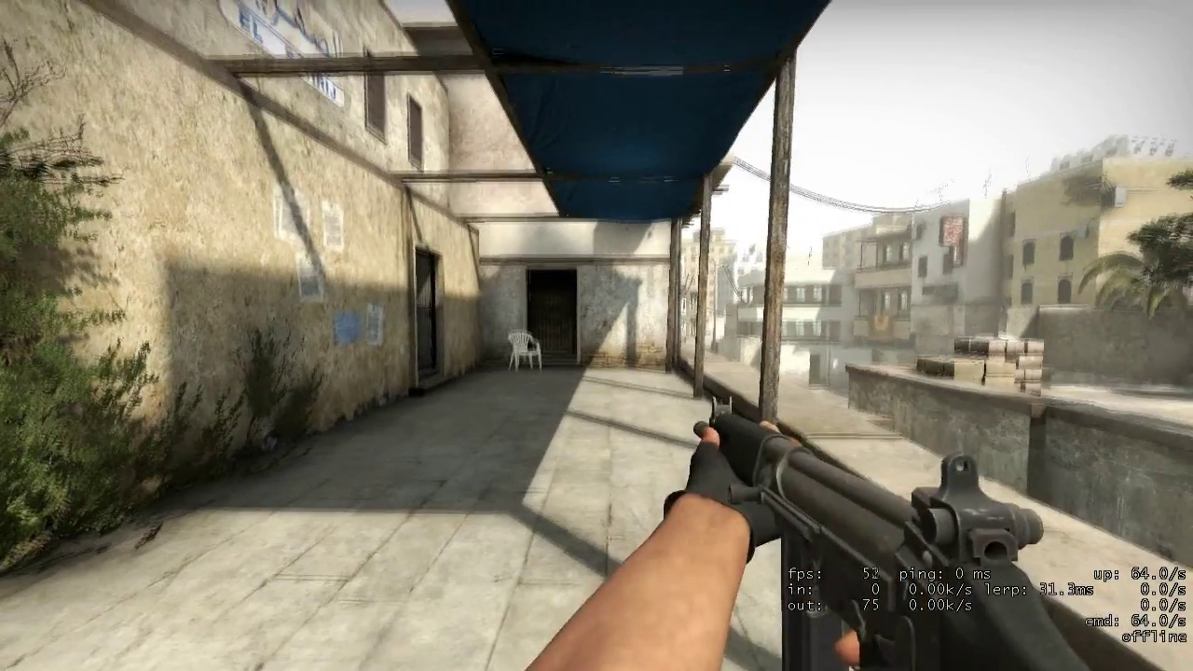
{"action": "key", "text": "3"}
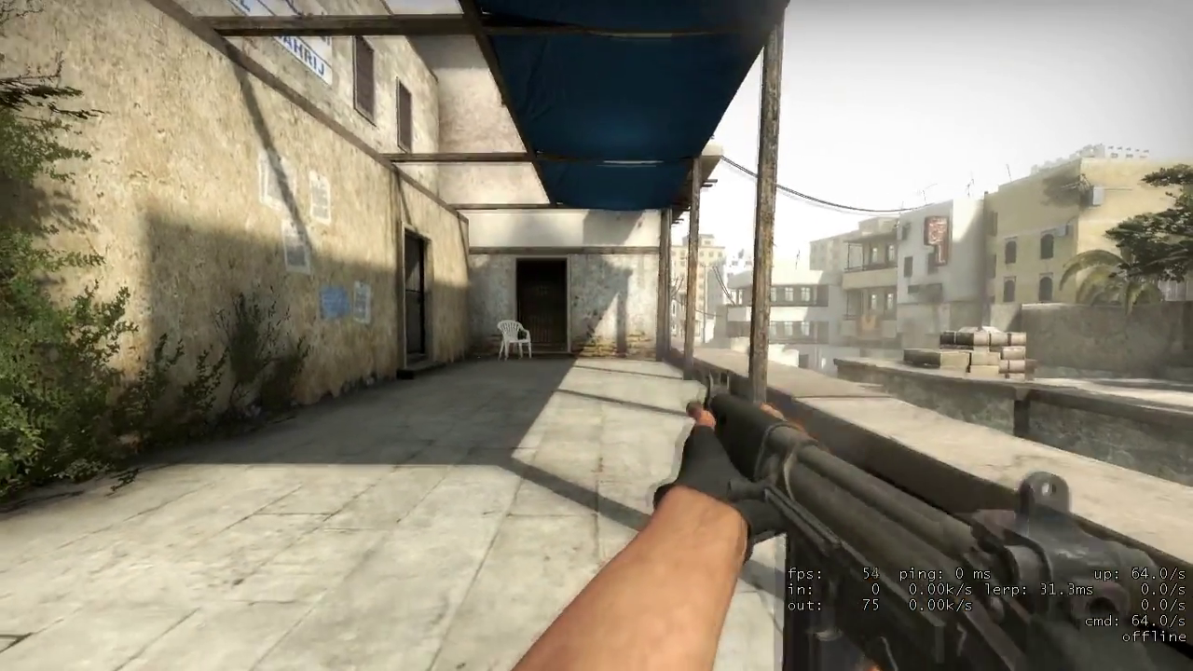
{"action": "left_click", "coordinate": [597, 336]}
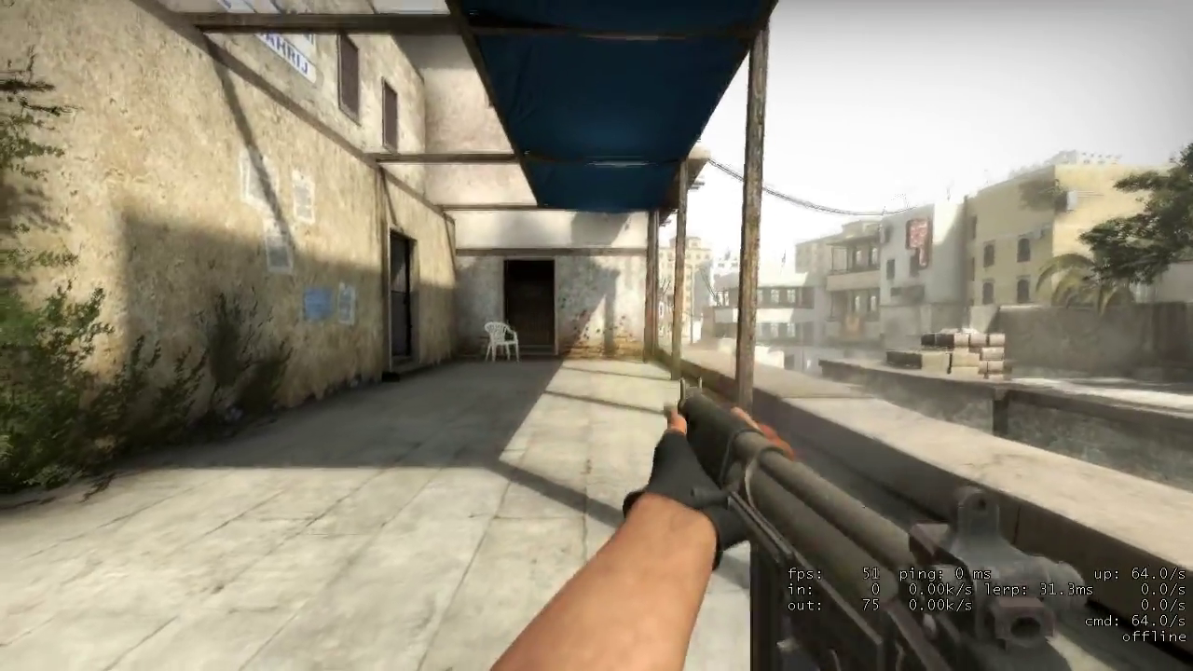
{"action": "left_click", "coordinate": [597, 336]}
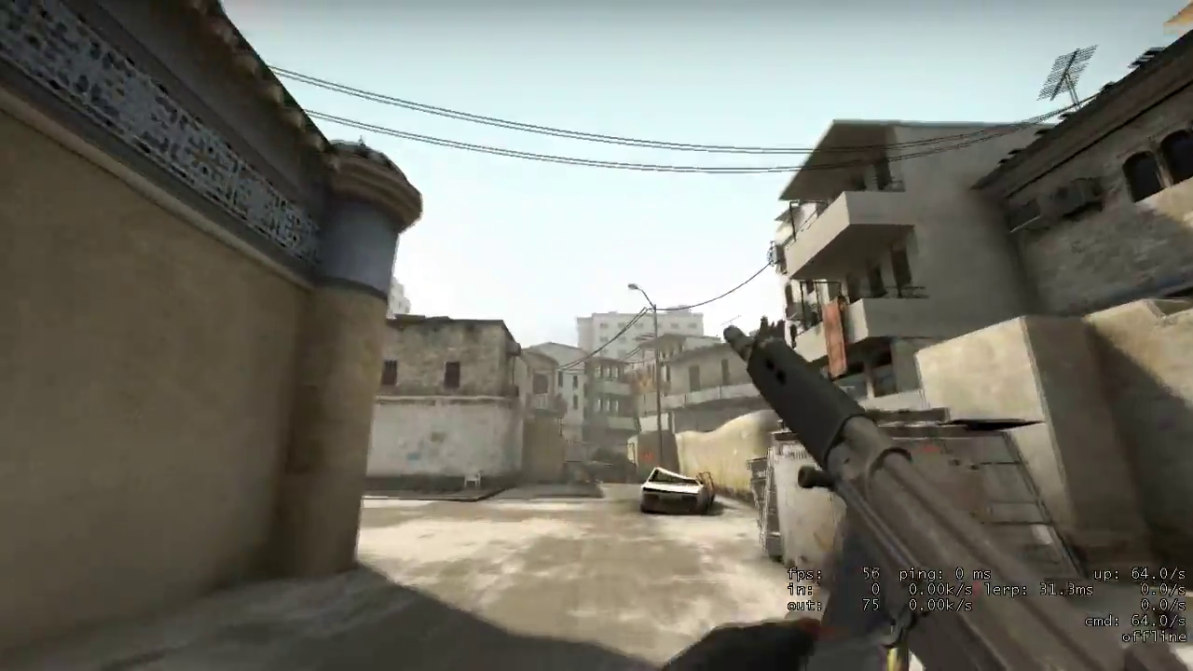
{"action": "key", "text": "w"}
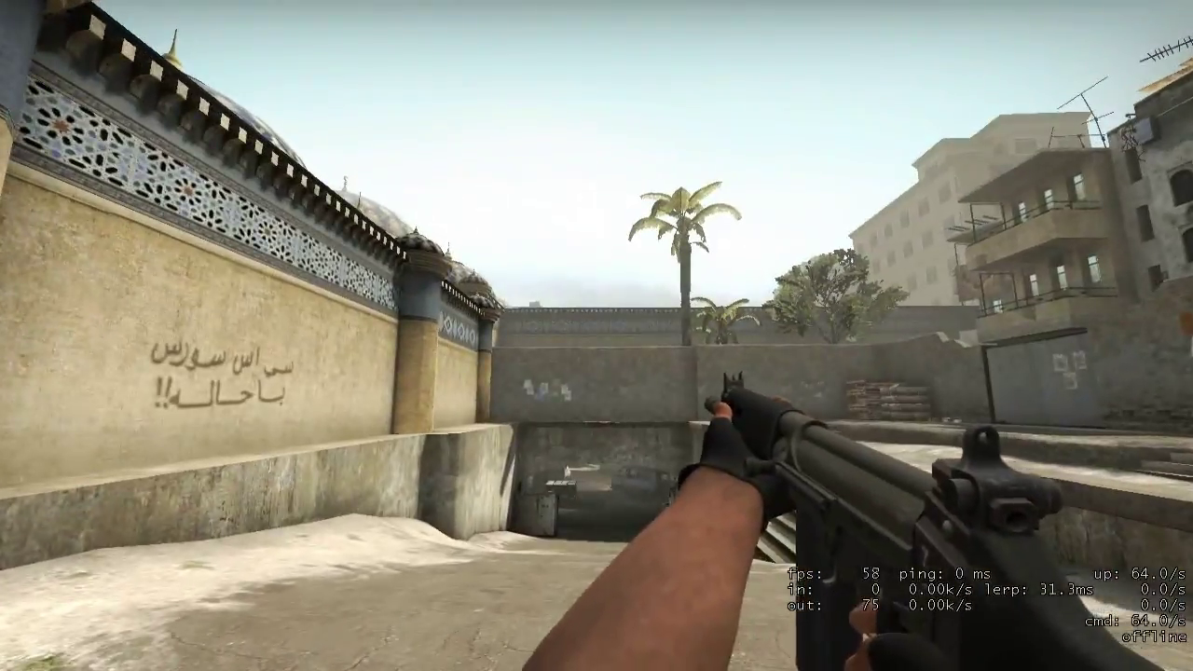
{"action": "key", "text": "w"}
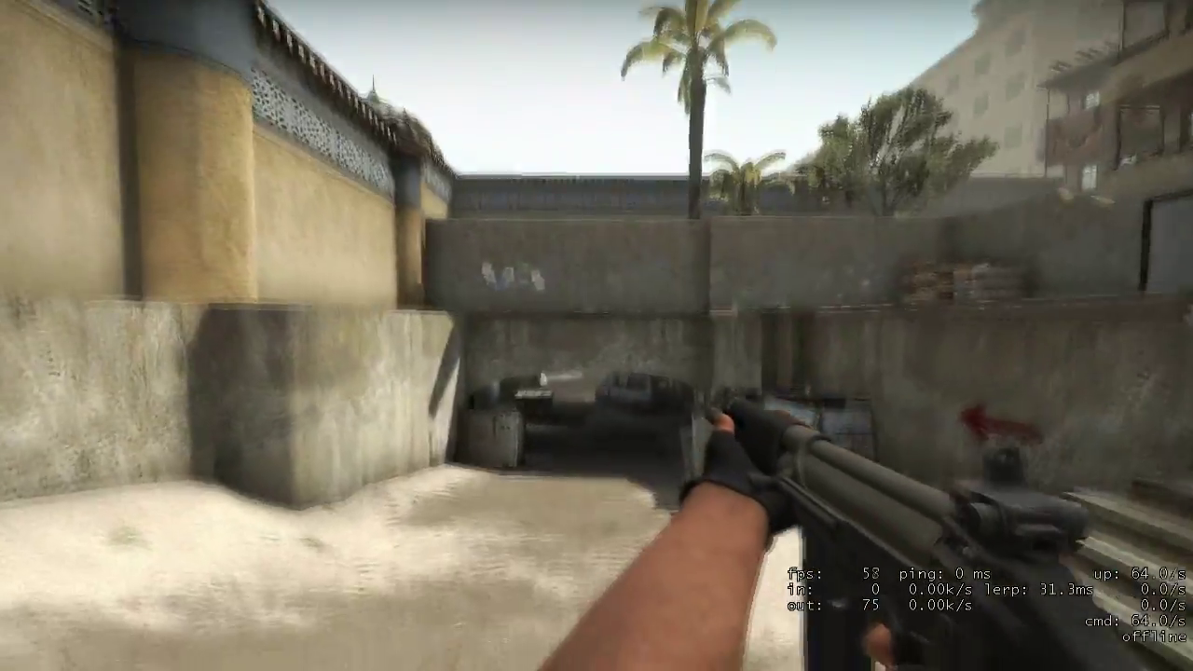
{"action": "key", "text": "r"}
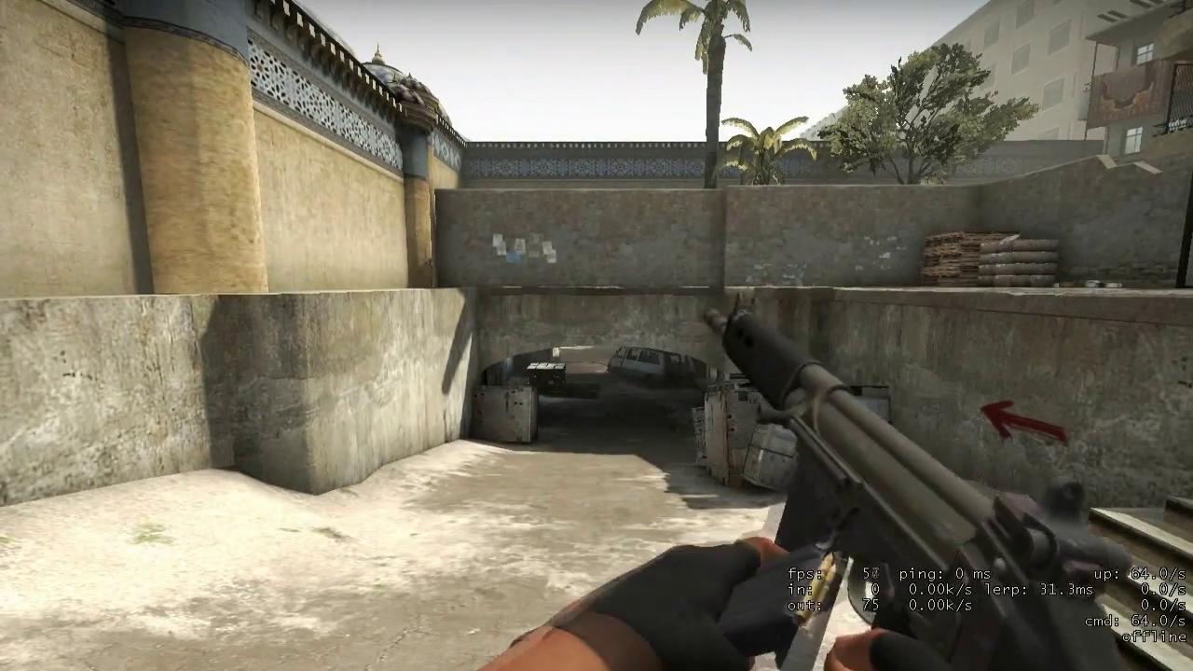